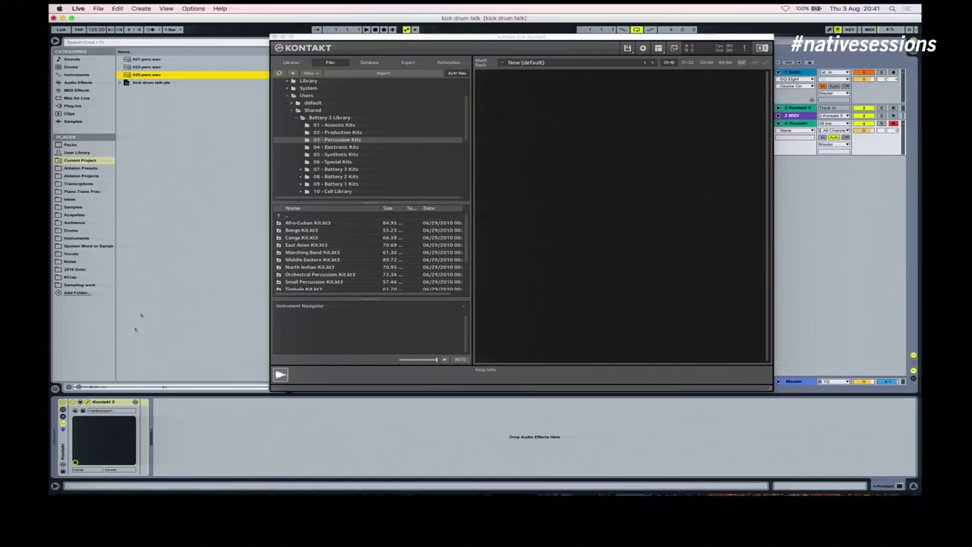
Load 025-perc.wav from the Live browser into the Kontakt rack as an instrument and open it in edit mode
drag(155, 76, 517, 121)
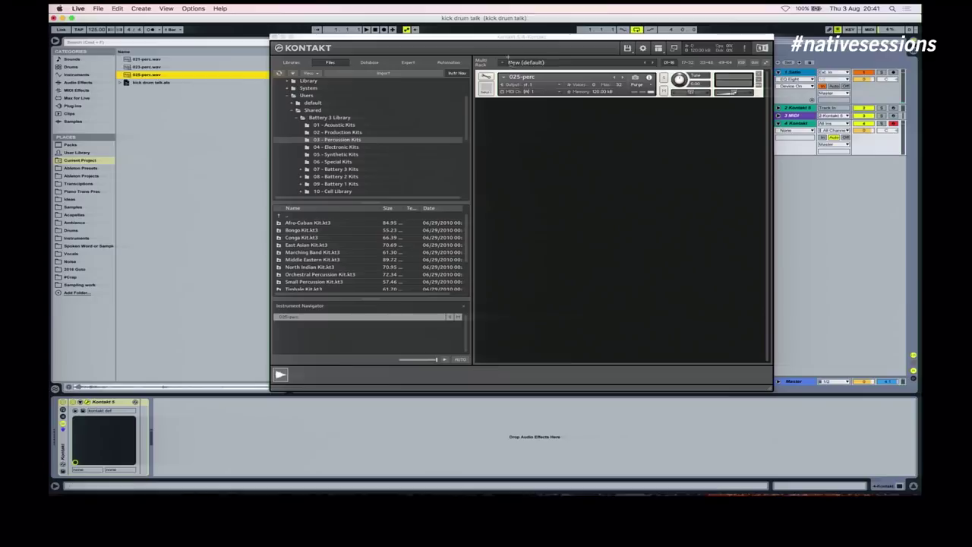
drag(502, 36, 443, 69)
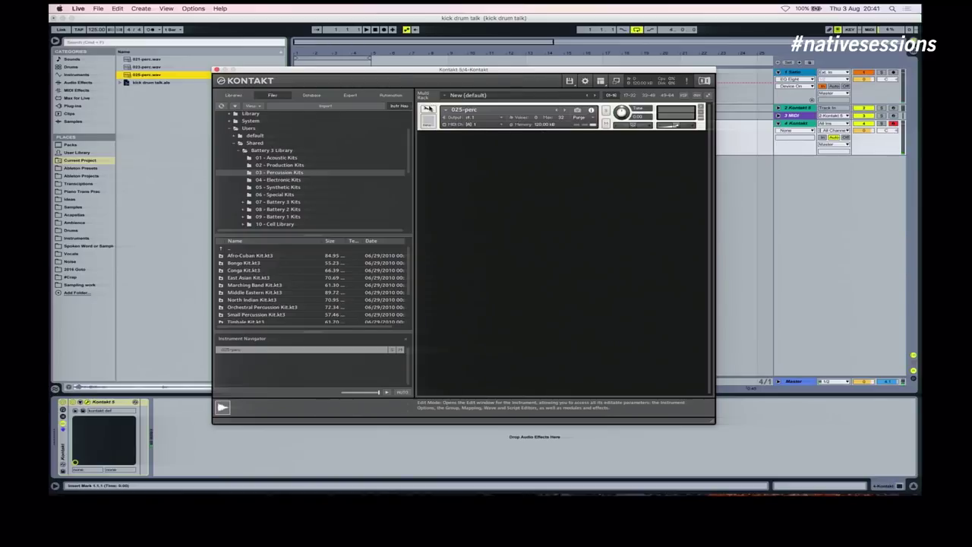
click(428, 109)
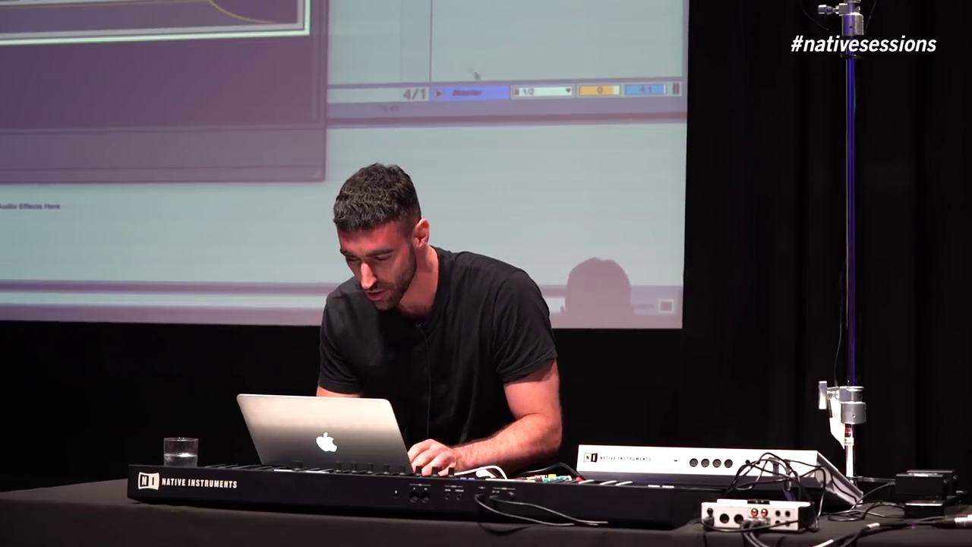
Show the Master track's devices and open the Voxengo SPAN spectrum analyser window
click(463, 93)
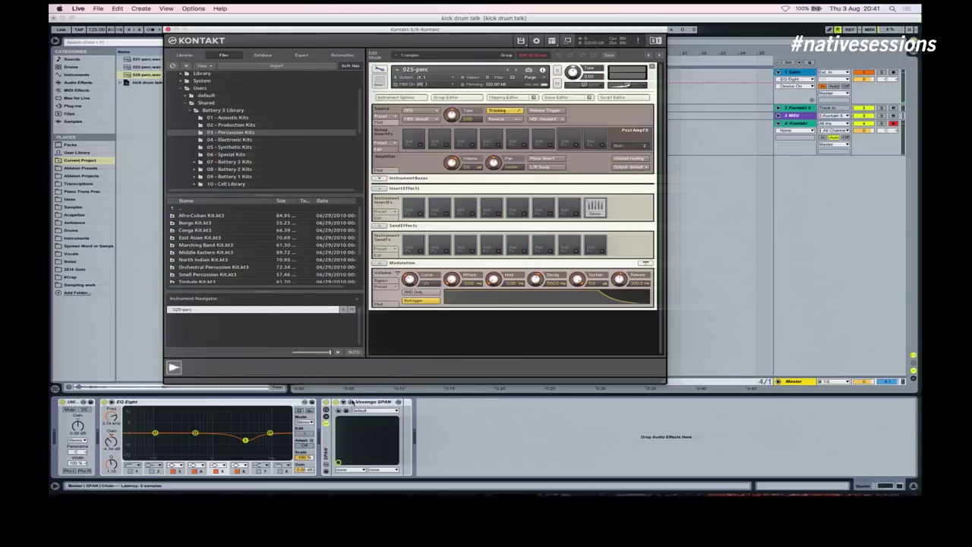
click(352, 401)
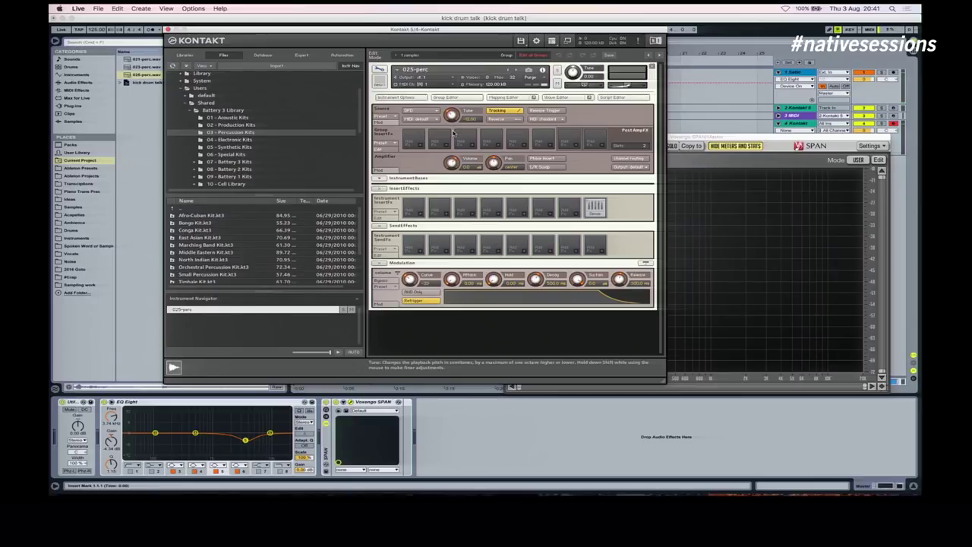
click(734, 136)
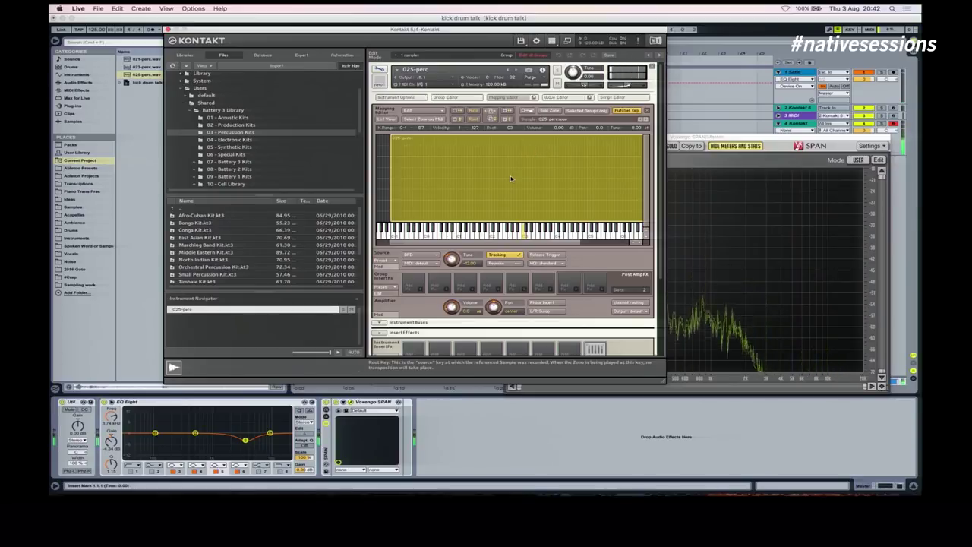
Trim the start of the 025-perc sample to 970 in the Wave Editor and close that editor
scroll(485, 177, down, 2)
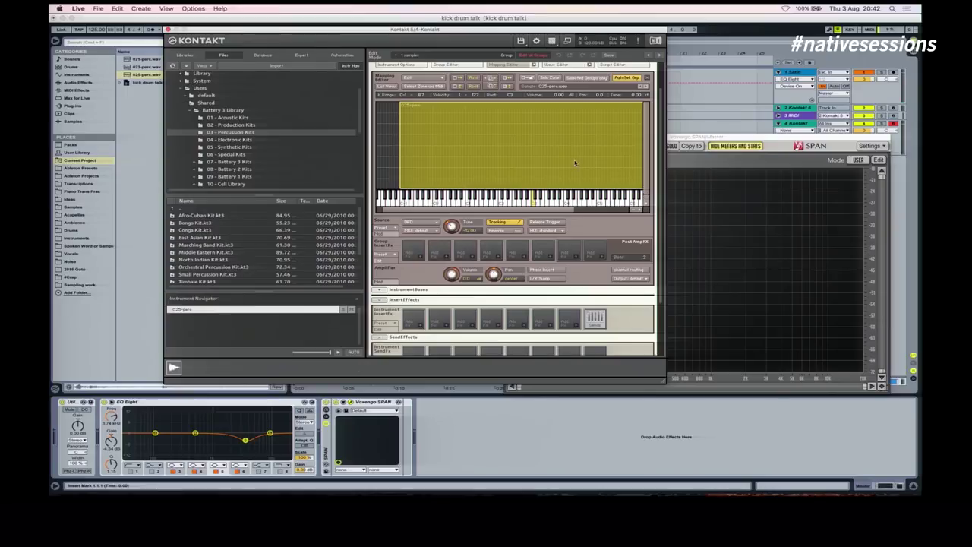
scroll(530, 133, up, 2)
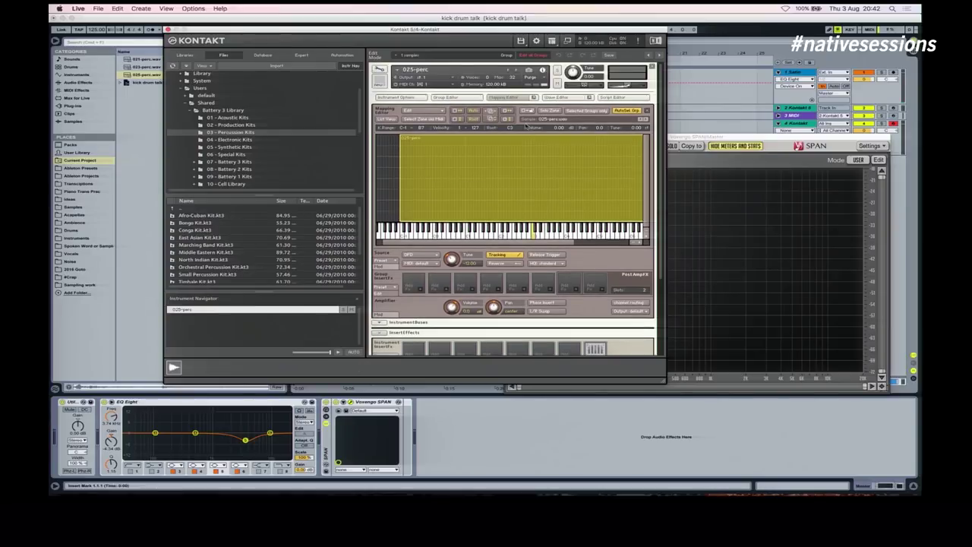
click(556, 99)
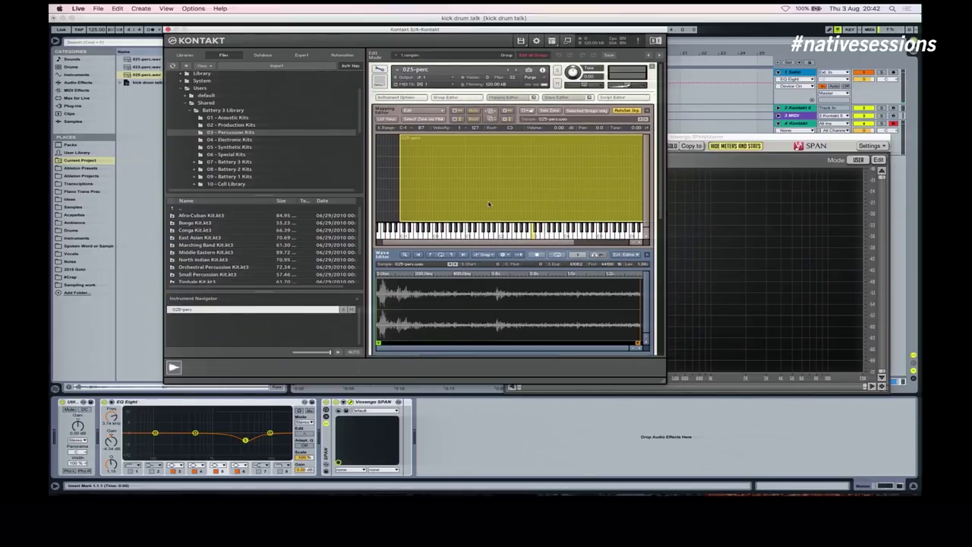
scroll(488, 205, down, 3)
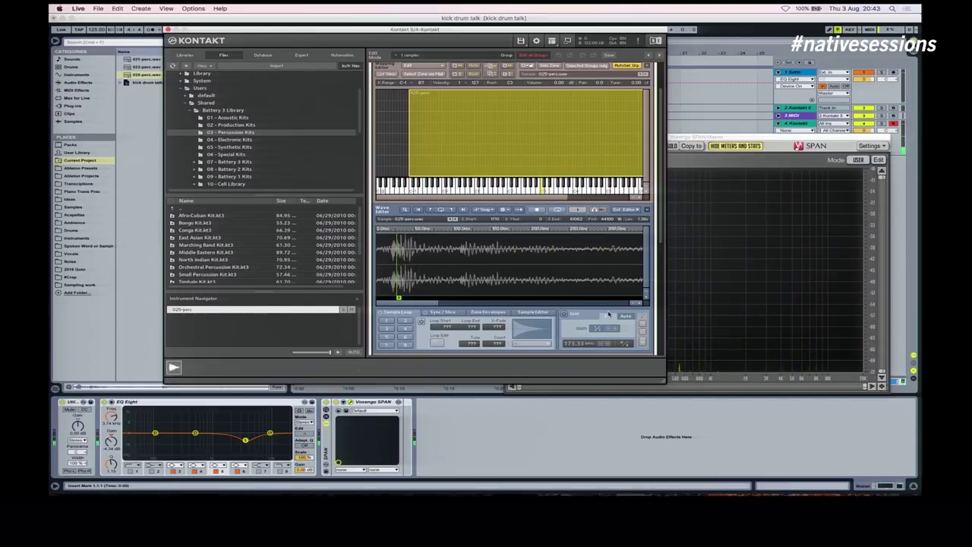
scroll(531, 190, up, 3)
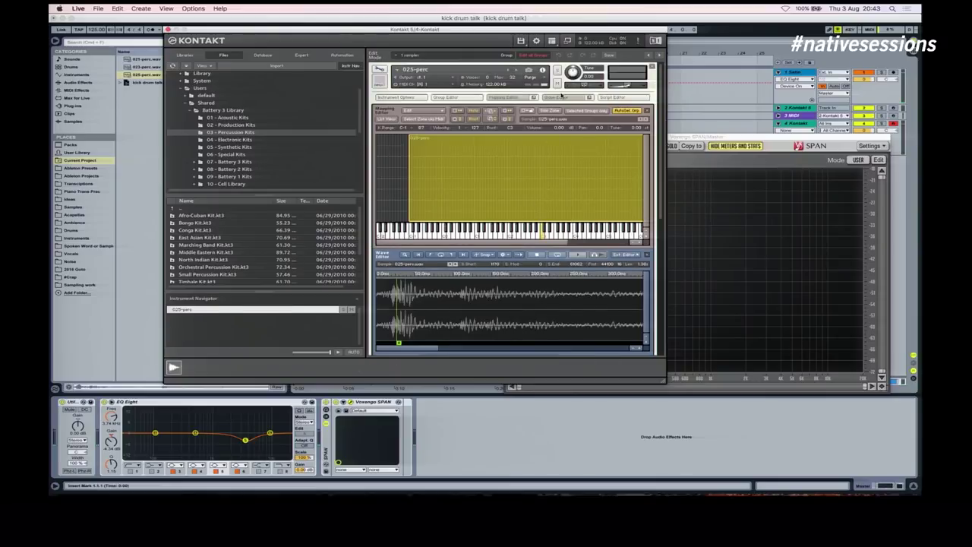
click(559, 96)
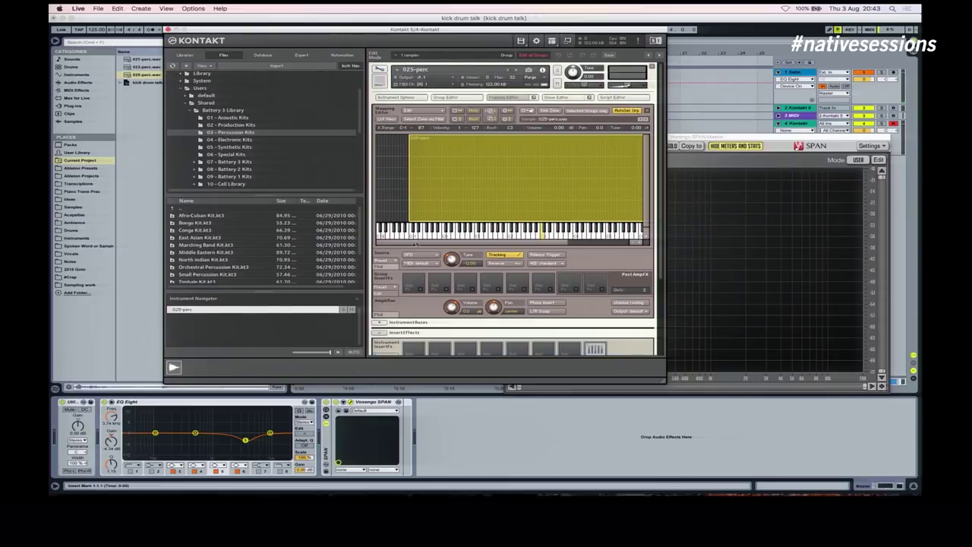
Add a Limiter to the first group insert effect slot
scroll(406, 264, down, 1)
click(420, 277)
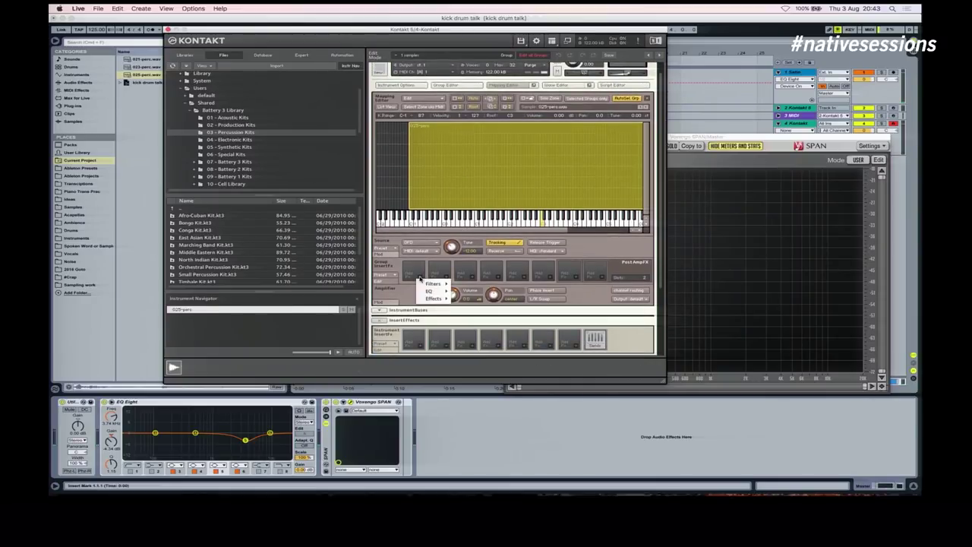
mouse_move(435, 300)
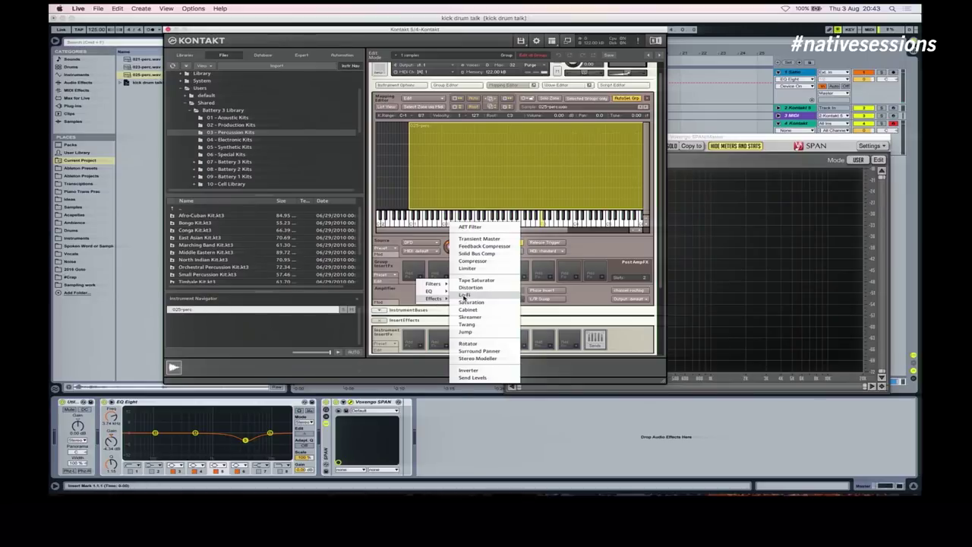
click(470, 268)
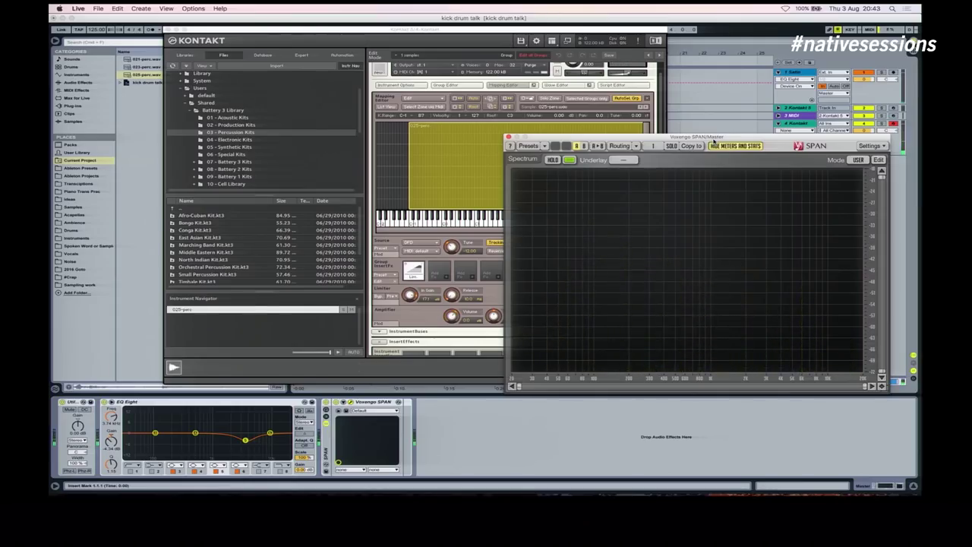
Add a Legacy LP6 low-pass filter to the second group insert slot and lower its cutoff
click(448, 280)
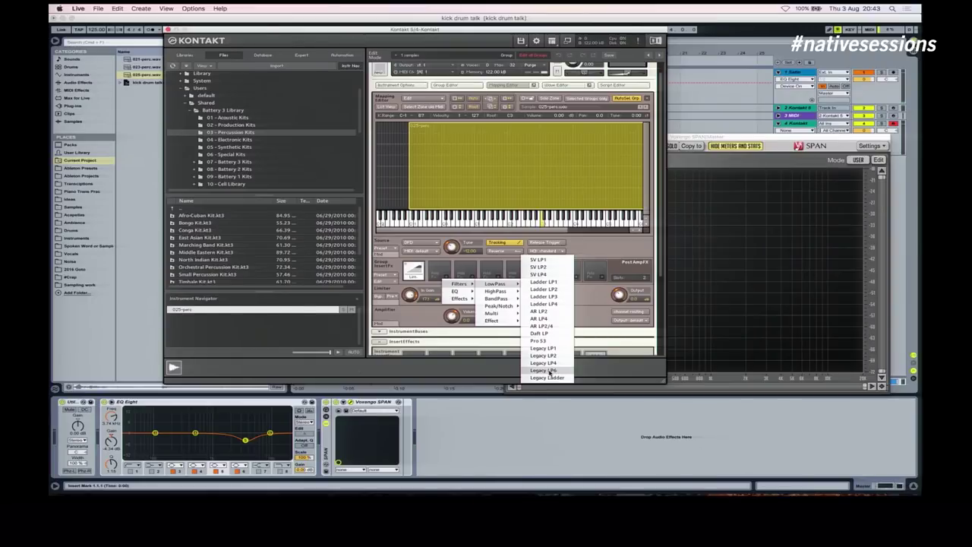
click(550, 371)
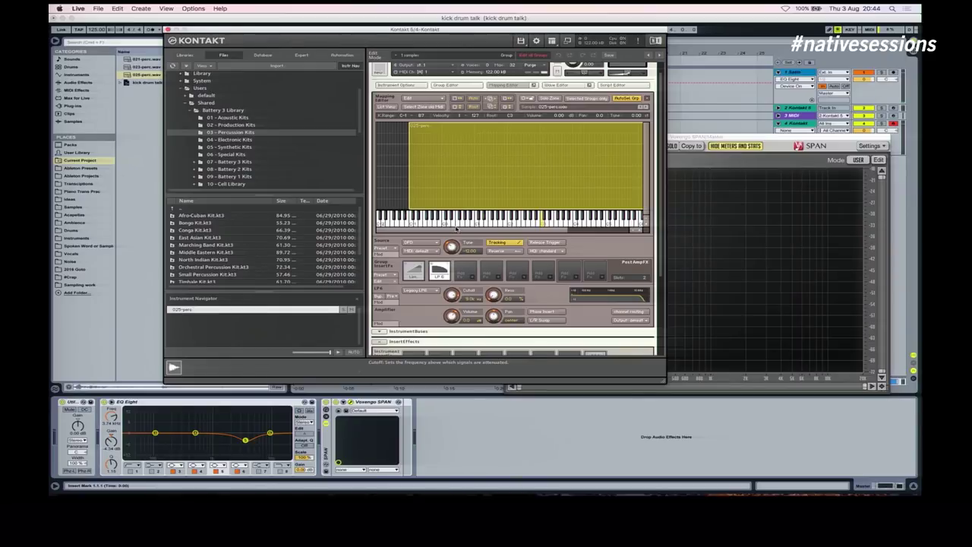
drag(452, 294, 453, 312)
scroll(464, 290, down, 3)
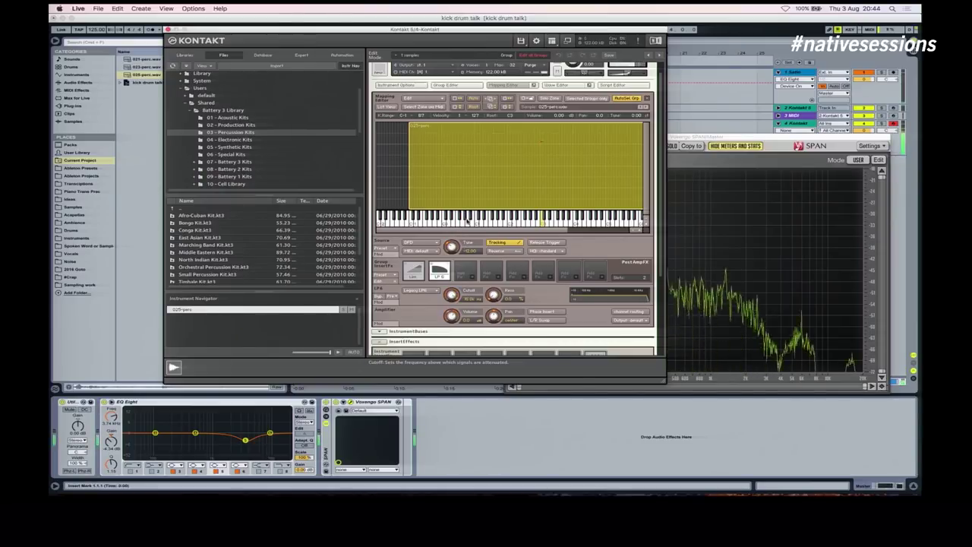
scroll(460, 284, down, 2)
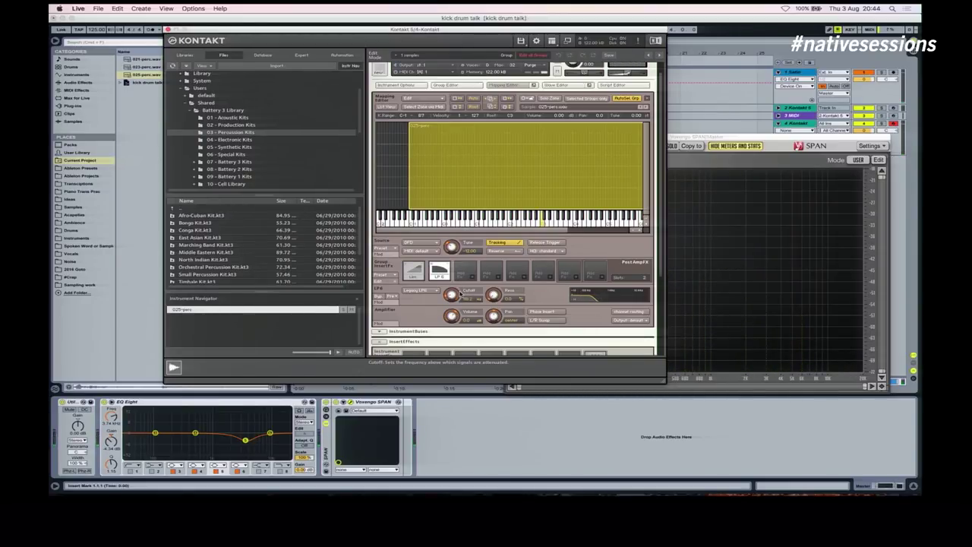
Assign an AHDSR envelope to modulate the LP6 filter's cutoff and adjust it in the modulation section
click(385, 303)
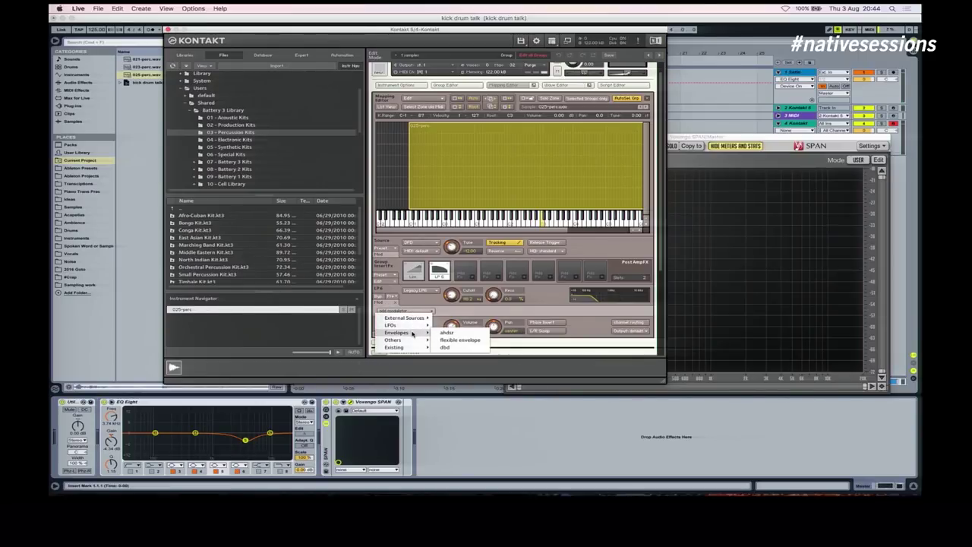
click(446, 333)
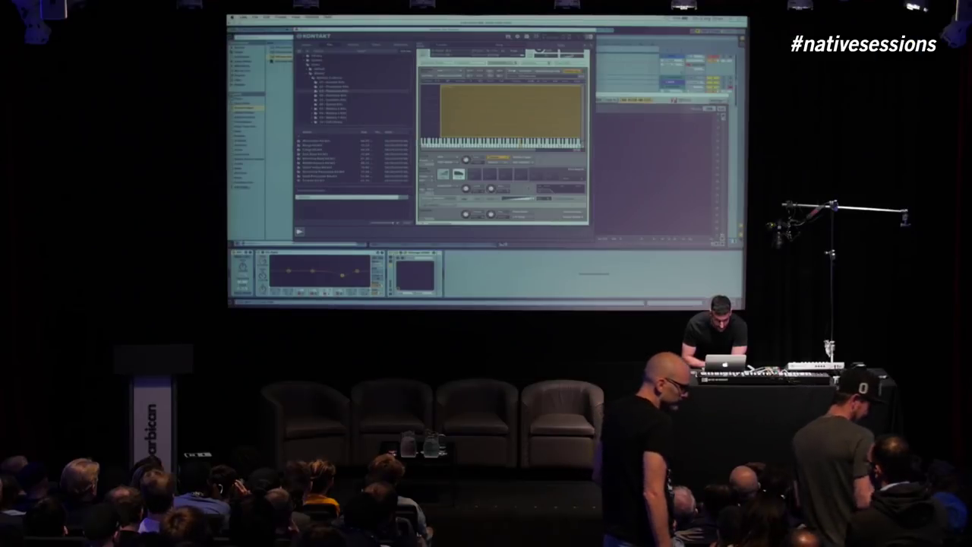
scroll(503, 137, down, 5)
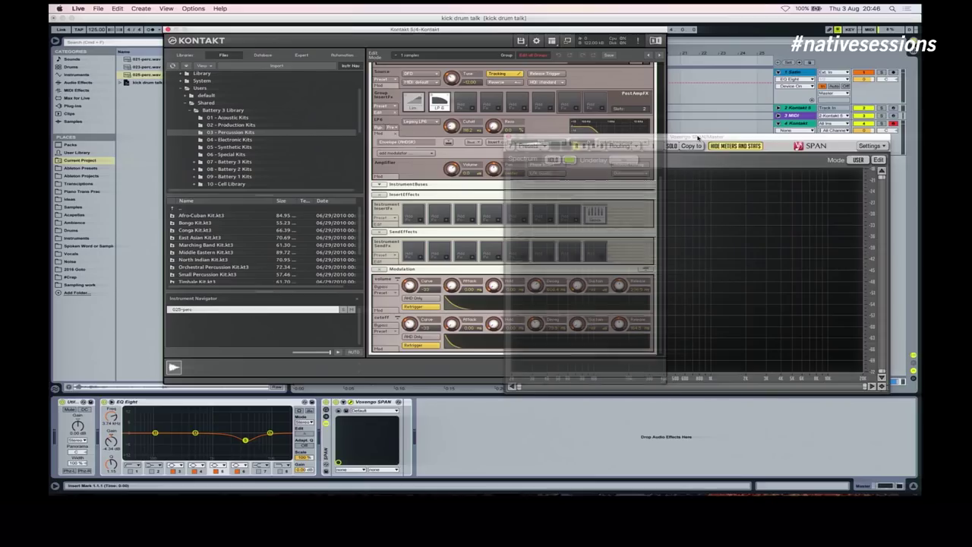
Check the sound's low end in Voxengo SPAN and add a second Limiter to the third group insert slot
click(698, 137)
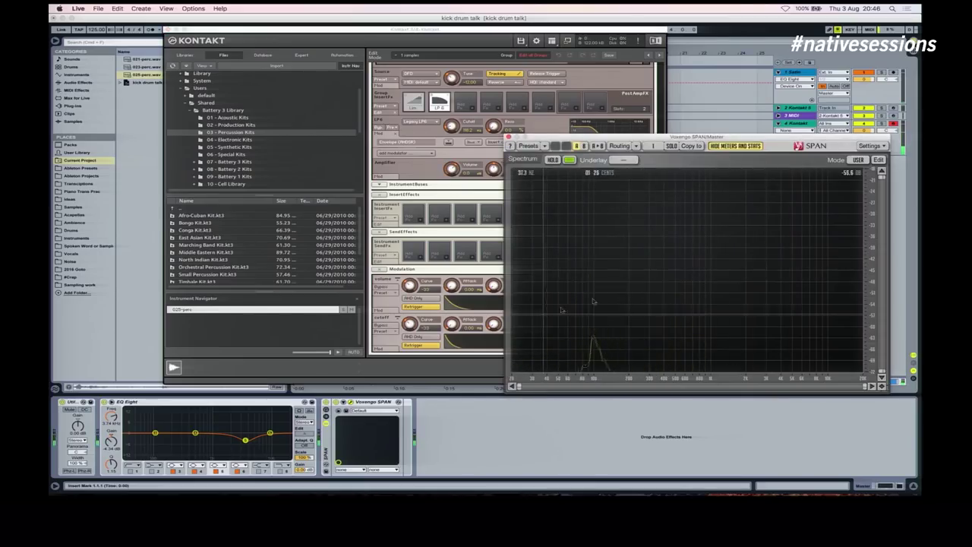
click(472, 107)
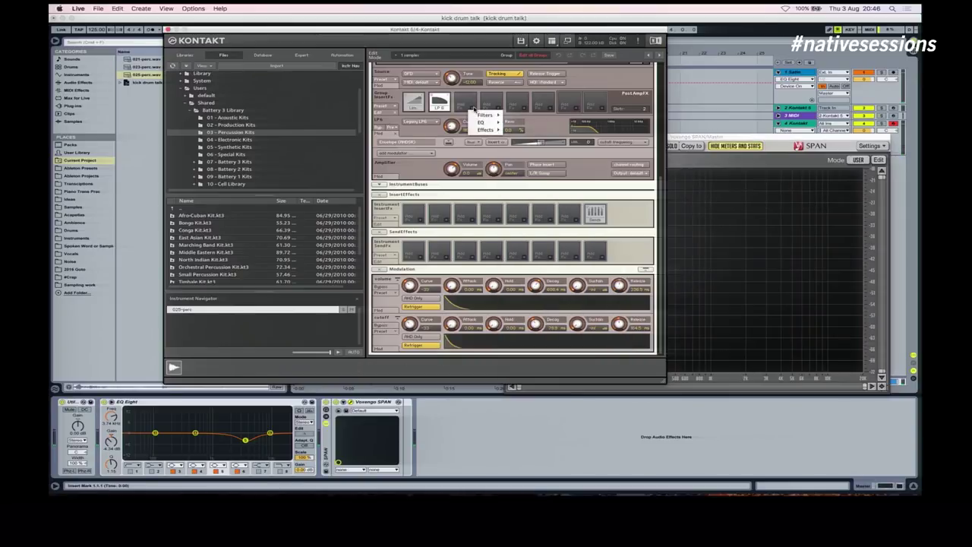
mouse_move(484, 129)
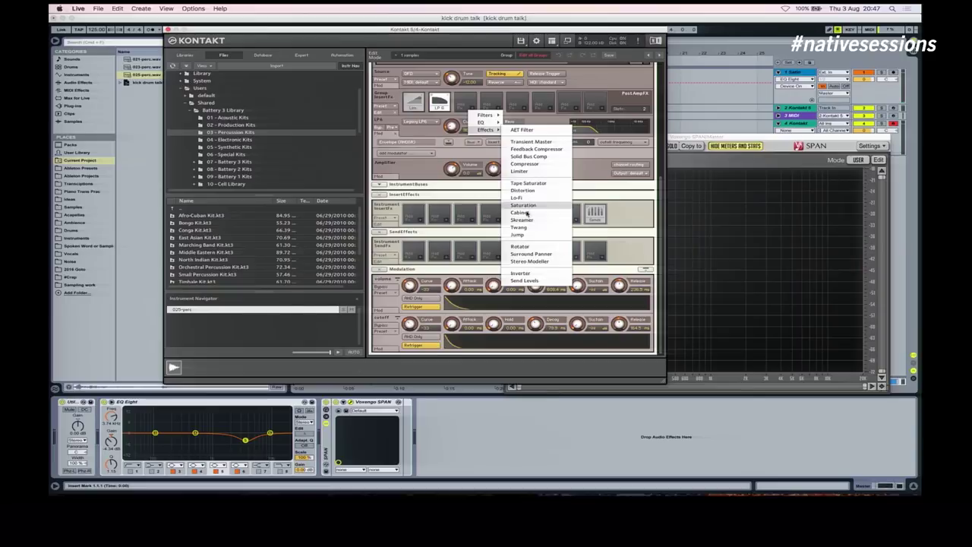
click(524, 172)
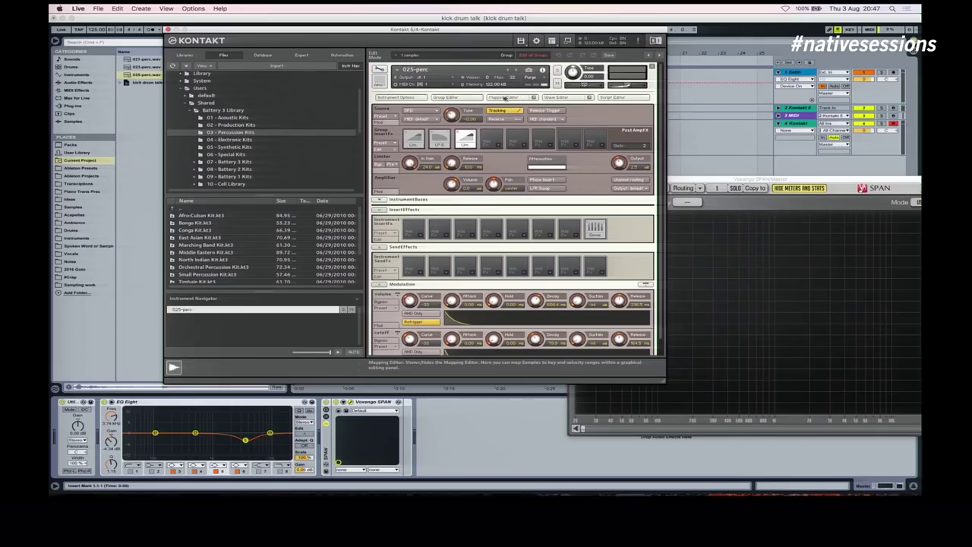
Open the Group Editor and duplicate the instrument's only sample group
click(448, 97)
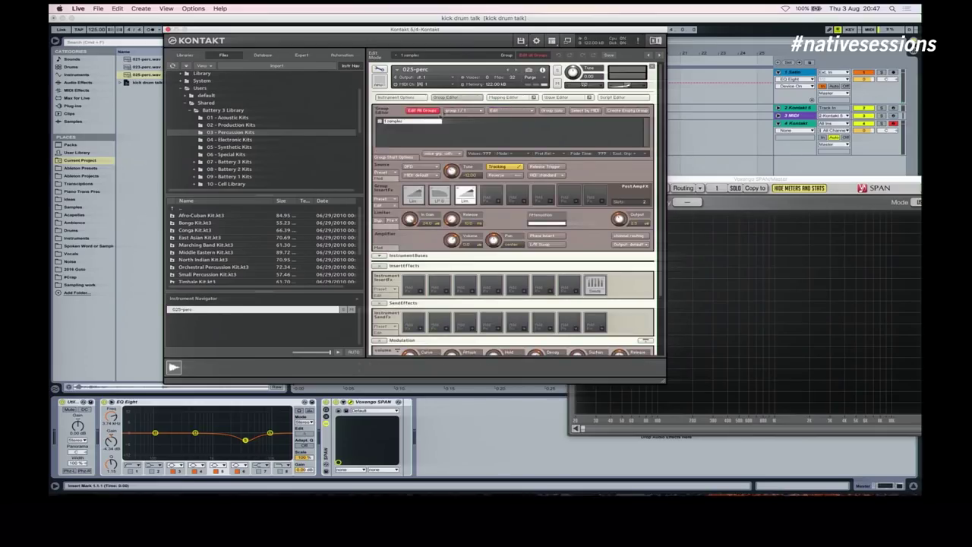
right_click(414, 124)
click(410, 126)
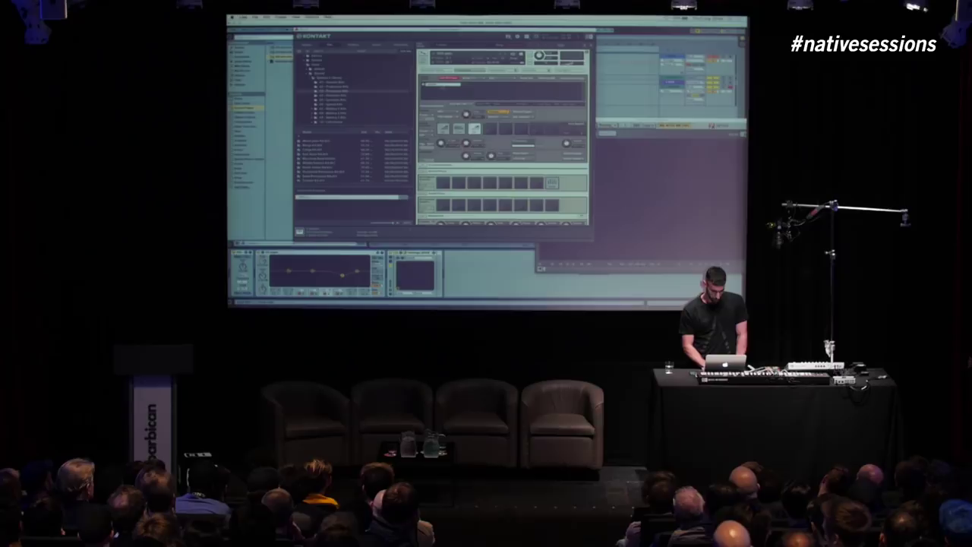
right_click(442, 85)
key(Escape)
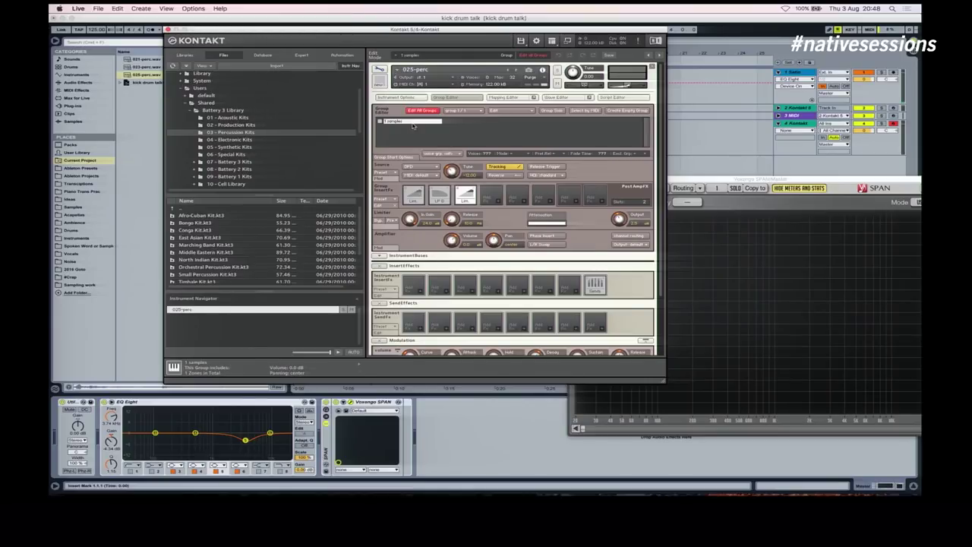
right_click(414, 127)
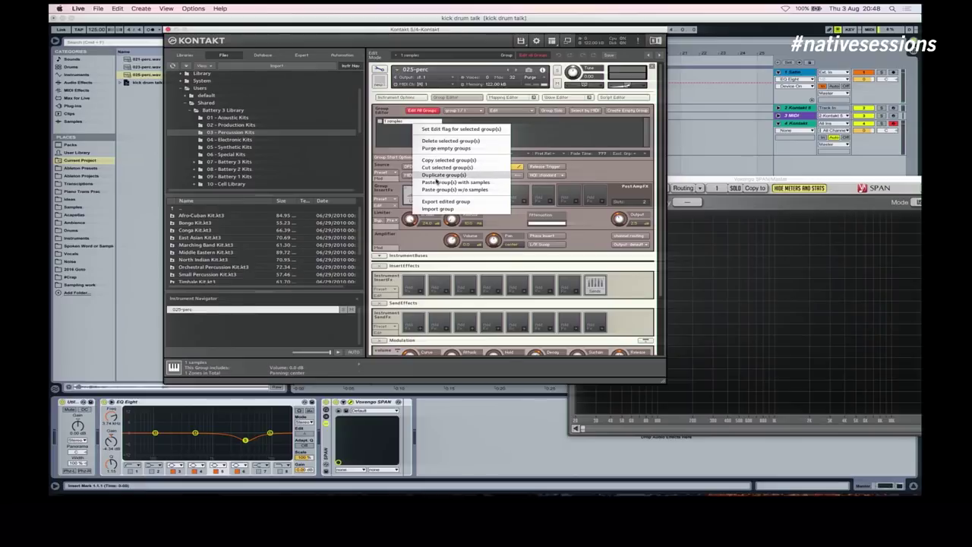
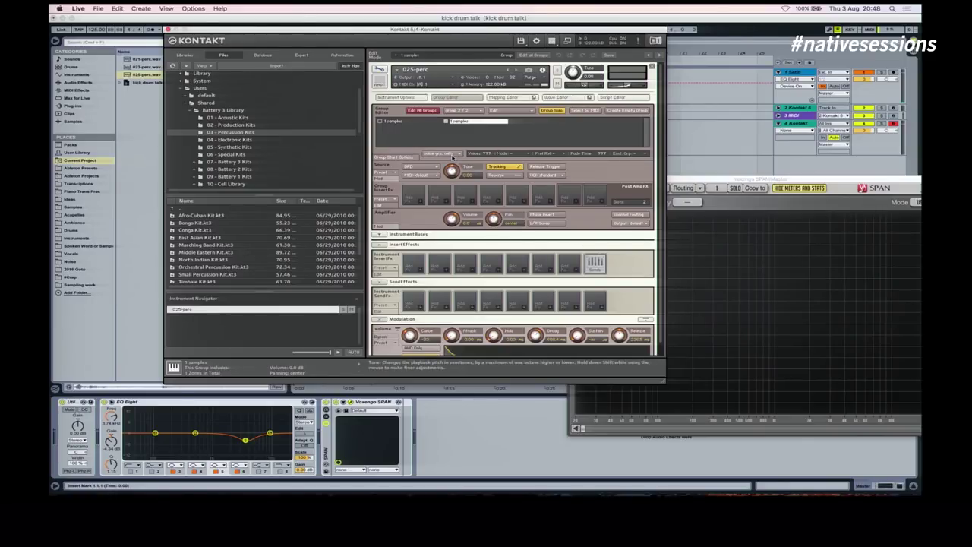
Select the first group for audition and reposition the Voxengo SPAN window so its whole spectrum is on screen
click(401, 122)
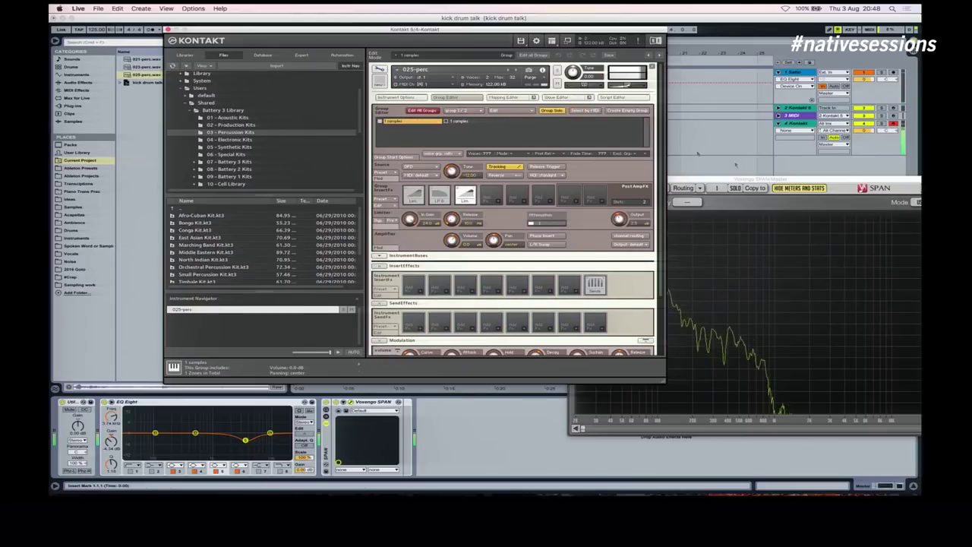
drag(733, 181, 647, 181)
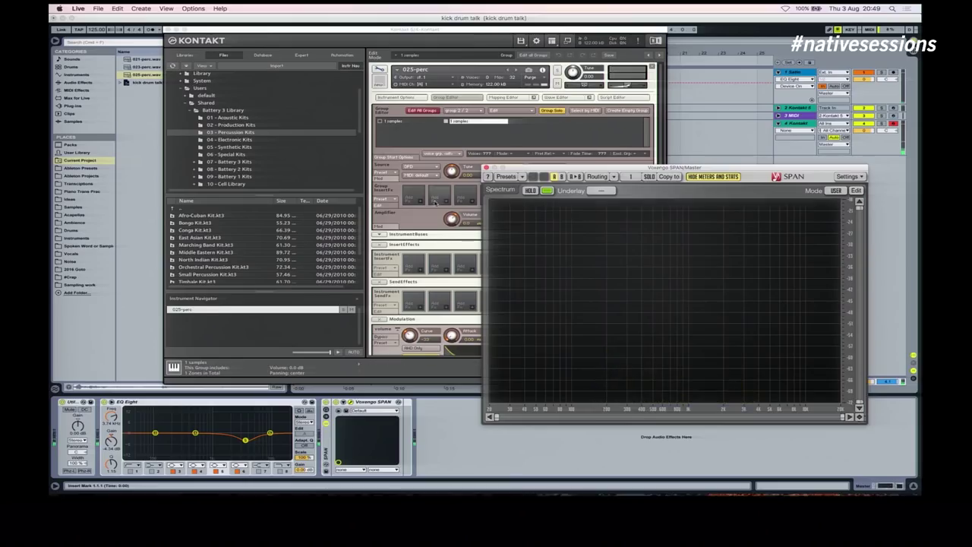
Add a Legacy BP2 band-pass filter to the first group insert slot
click(433, 201)
click(423, 204)
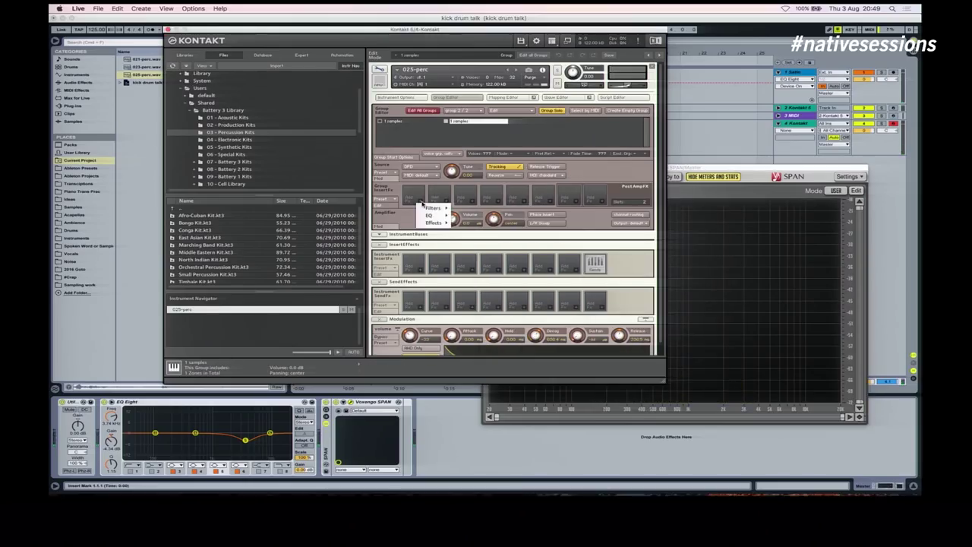
mouse_move(431, 208)
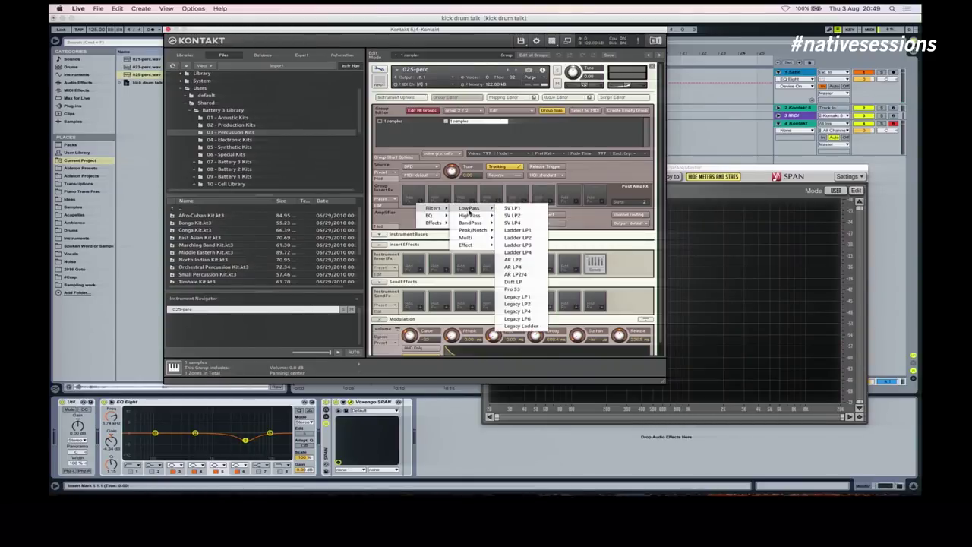
mouse_move(474, 223)
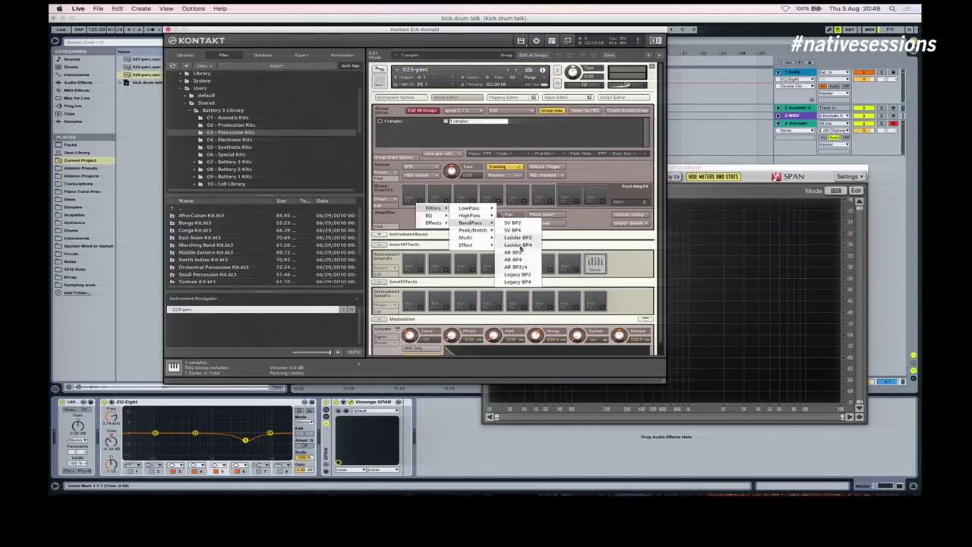
click(524, 275)
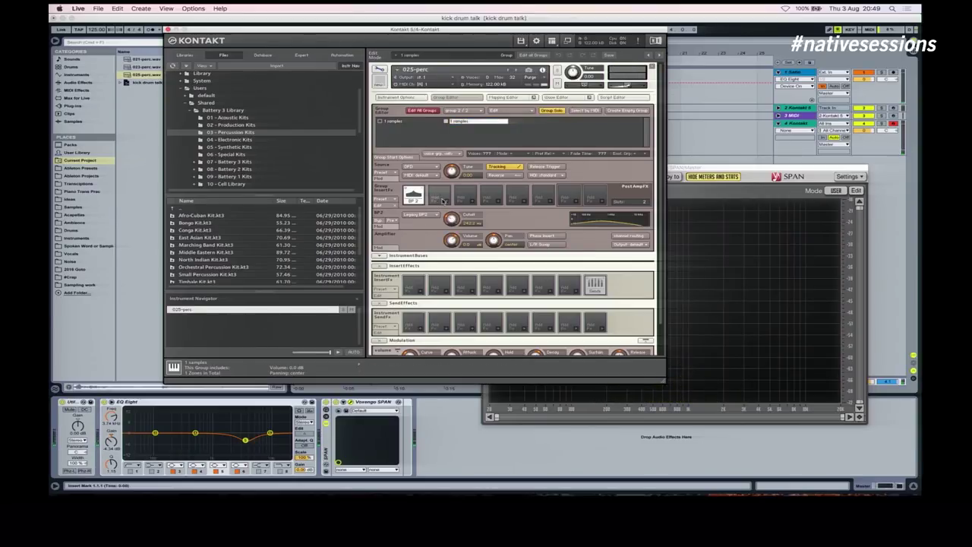
Add a Saturation effect to the second group insert slot and set its saturation to 100 %
click(447, 202)
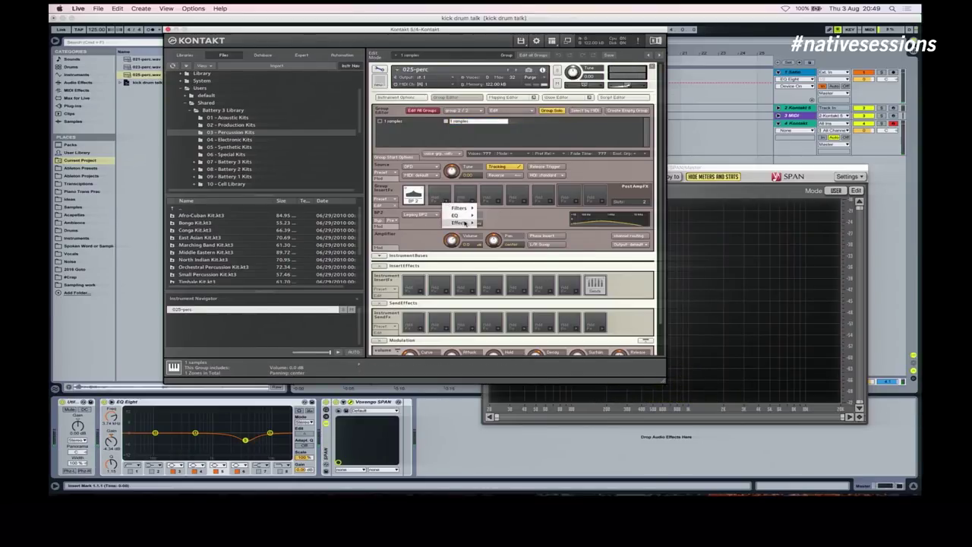
mouse_move(465, 223)
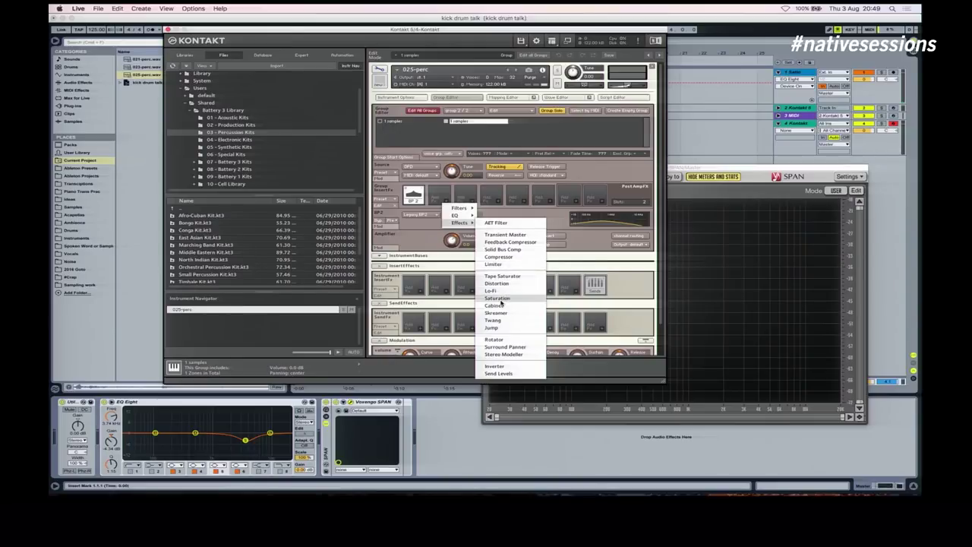
click(501, 301)
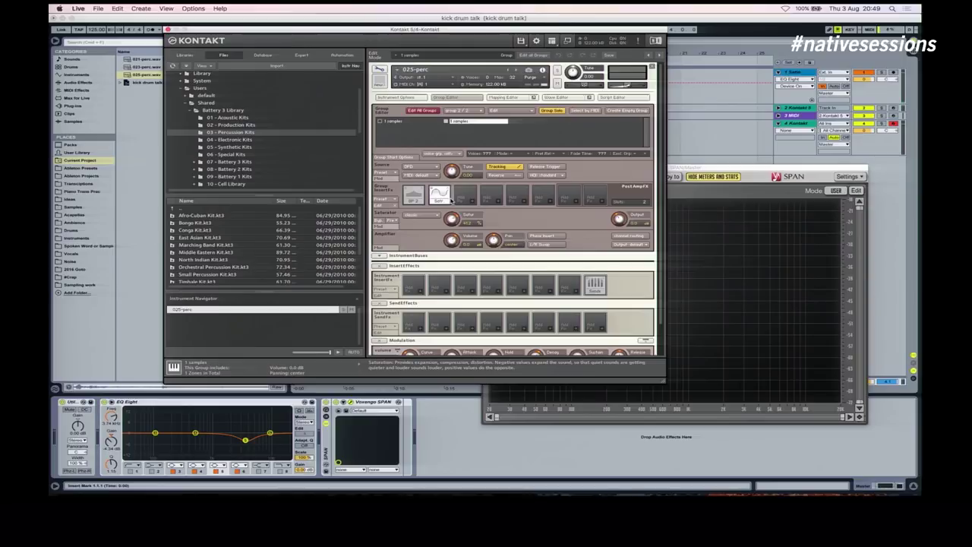
click(439, 195)
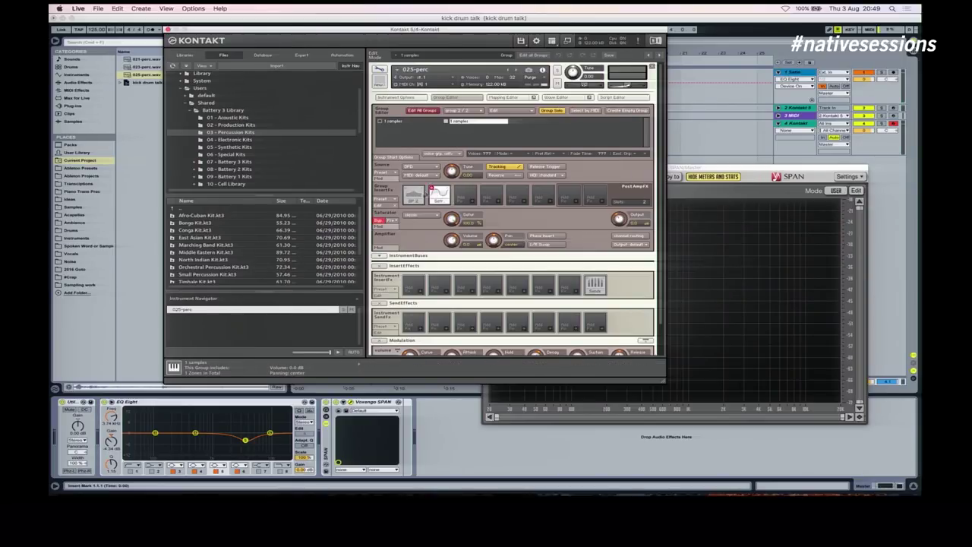
Compare the filtered group with and without the saturator, and adjust the group's amplifier volume and volume envelope
click(414, 195)
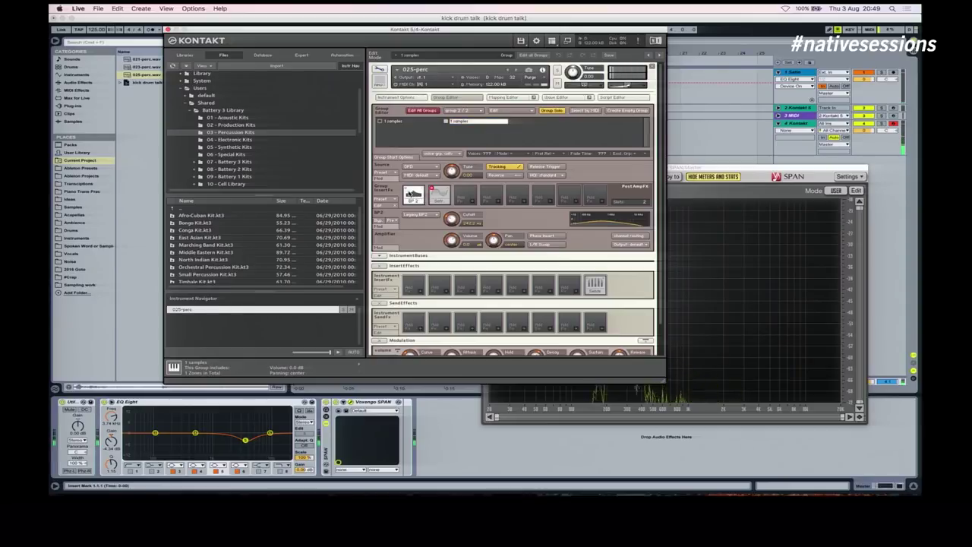
click(438, 196)
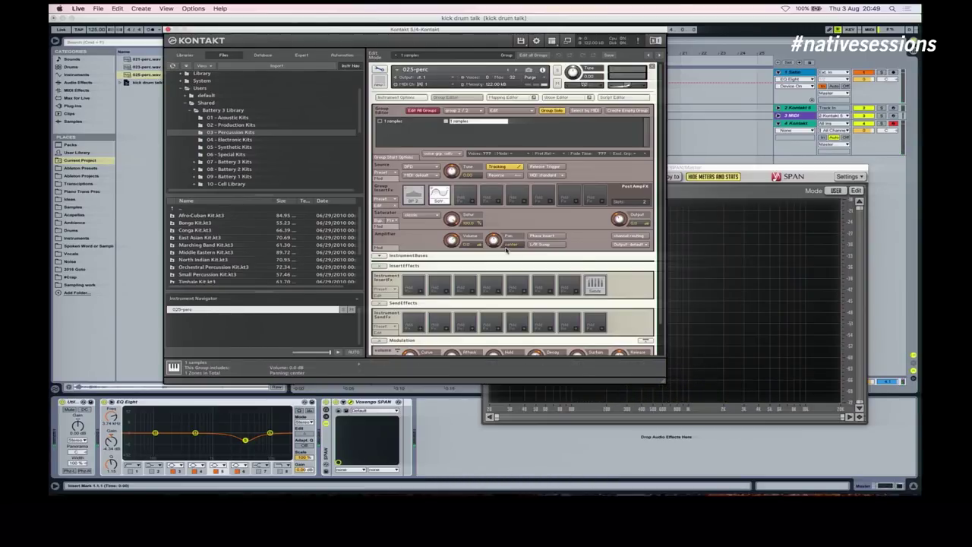
scroll(506, 251, down, 1)
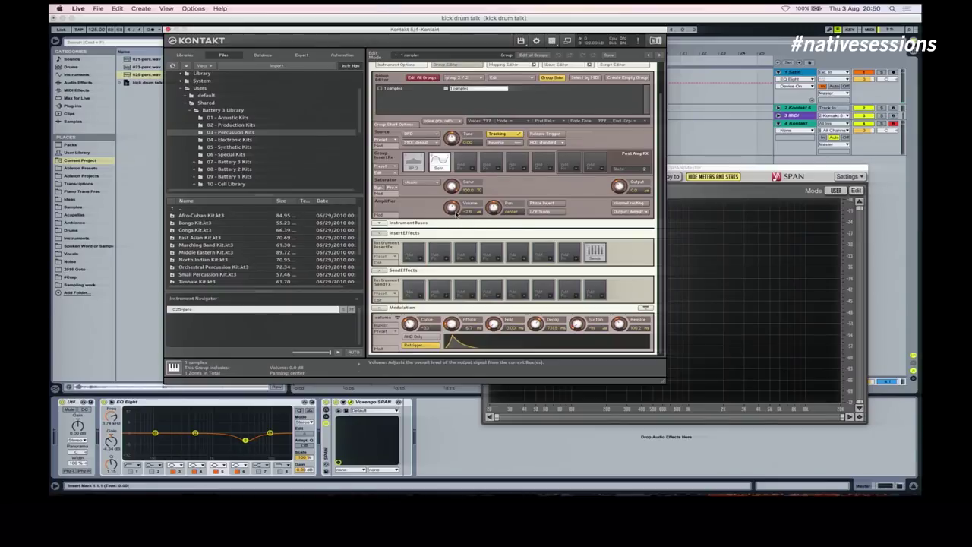
scroll(456, 213, up, 2)
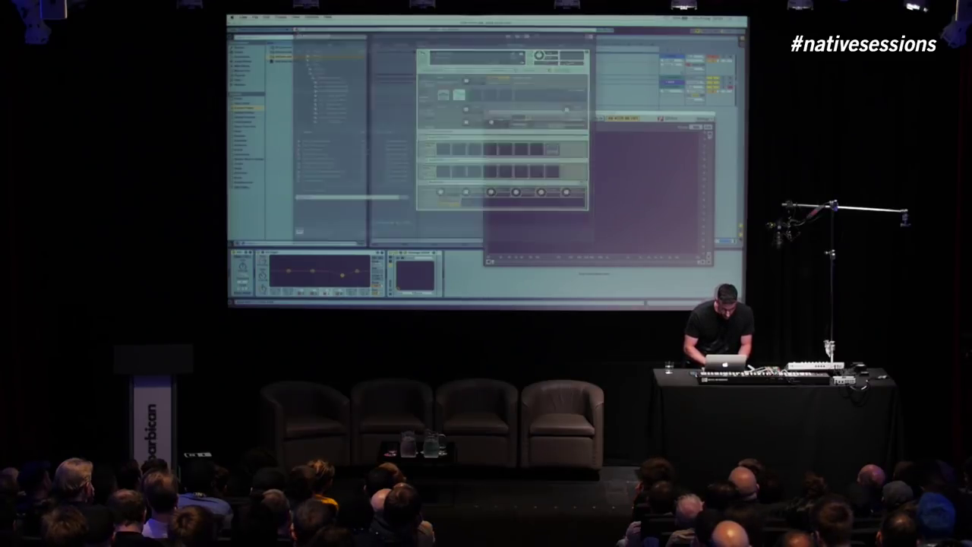
Create a four-bar MIDI clip on the 4 Kontakt track with C3 on beat 1 and C2 on beats 2, 3 and 4, and play it
double_click(382, 97)
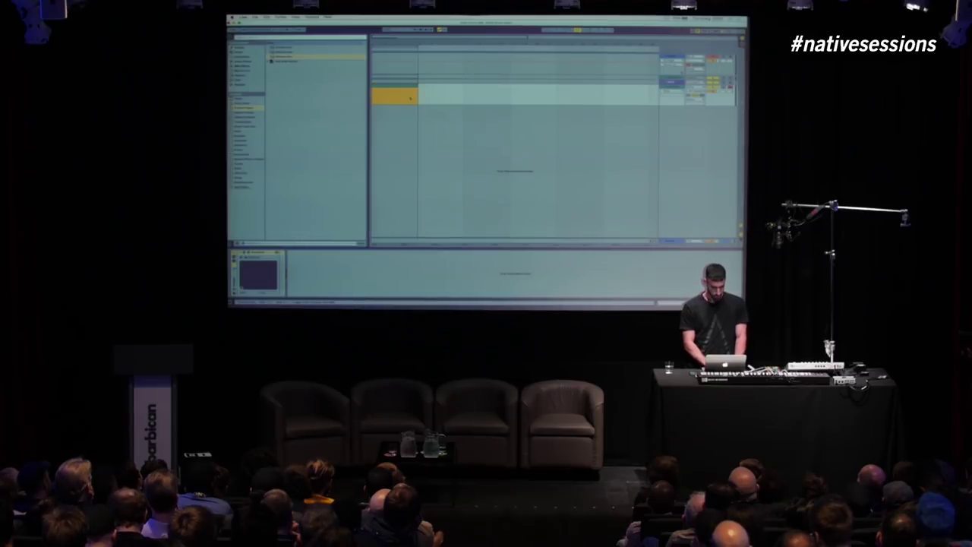
double_click(410, 98)
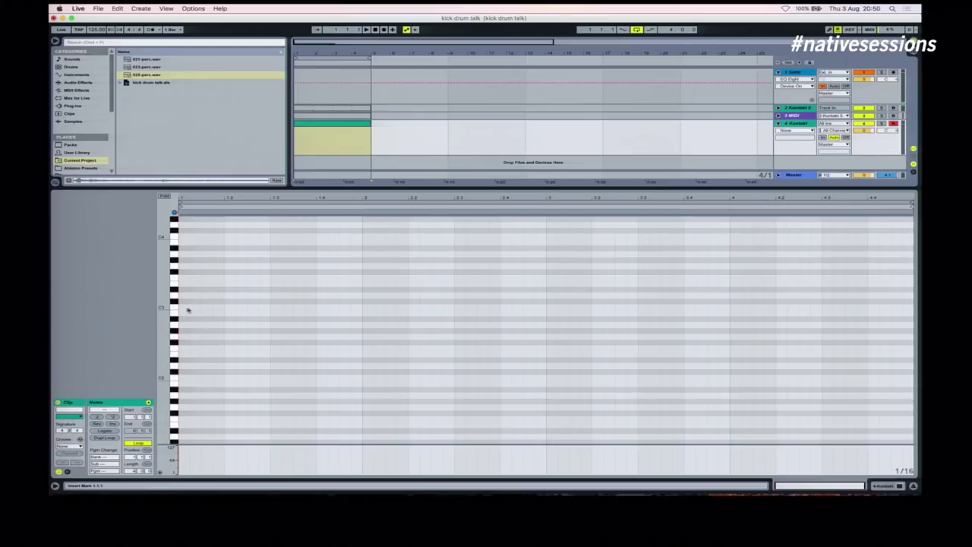
double_click(184, 307)
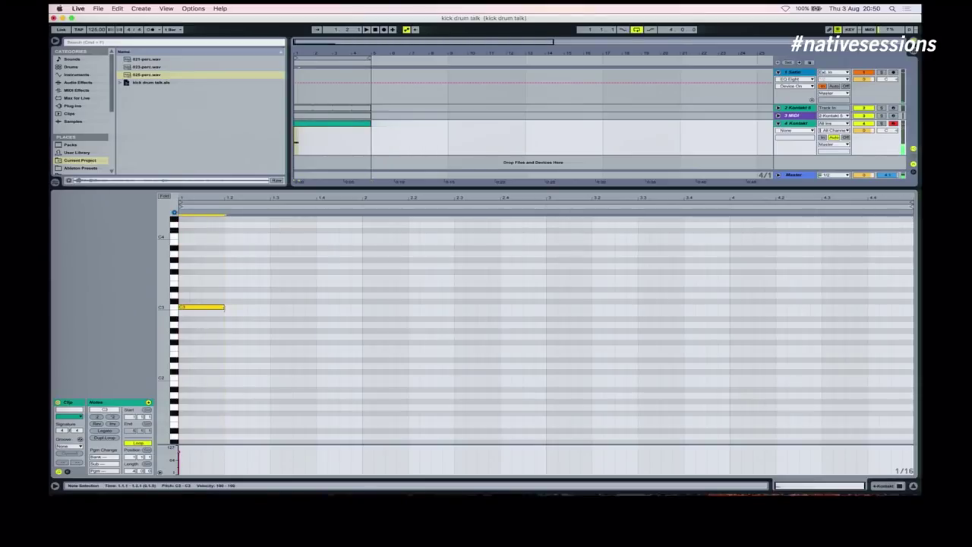
double_click(263, 372)
drag(262, 371, 342, 380)
click(258, 363)
click(336, 352)
key(space)
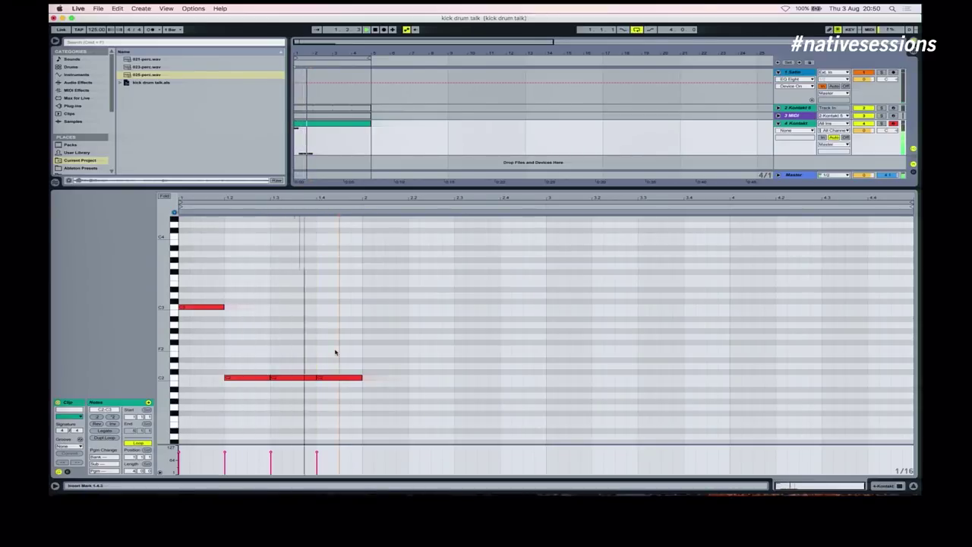
Set the arrangement's fixed grid to 1/8 and shorten the Kontakt clip so it ends at 2.1.3
click(339, 159)
right_click(371, 133)
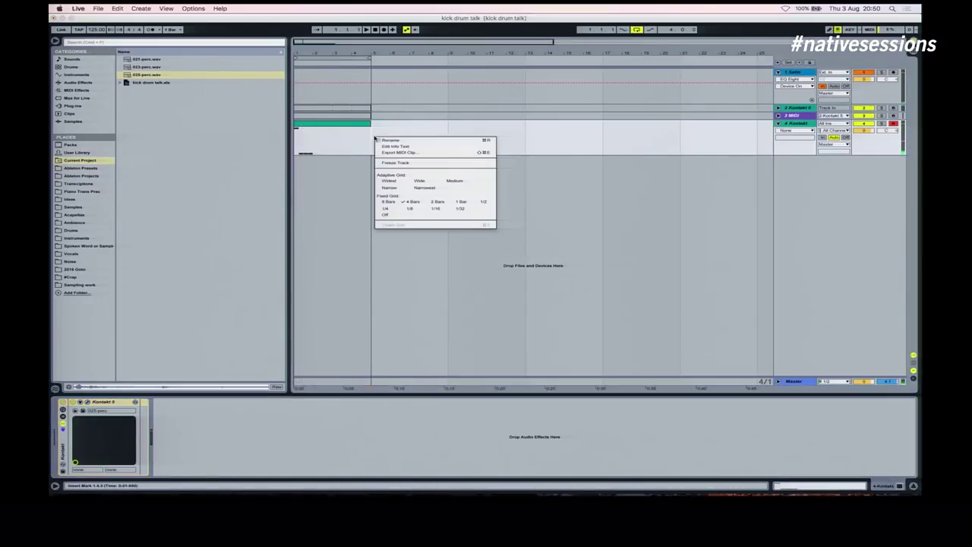
click(411, 211)
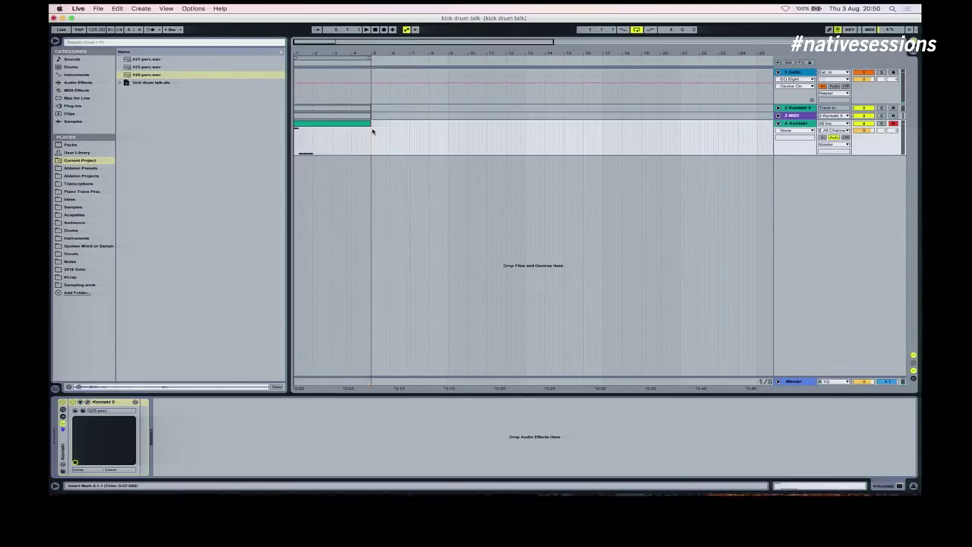
drag(366, 122, 314, 124)
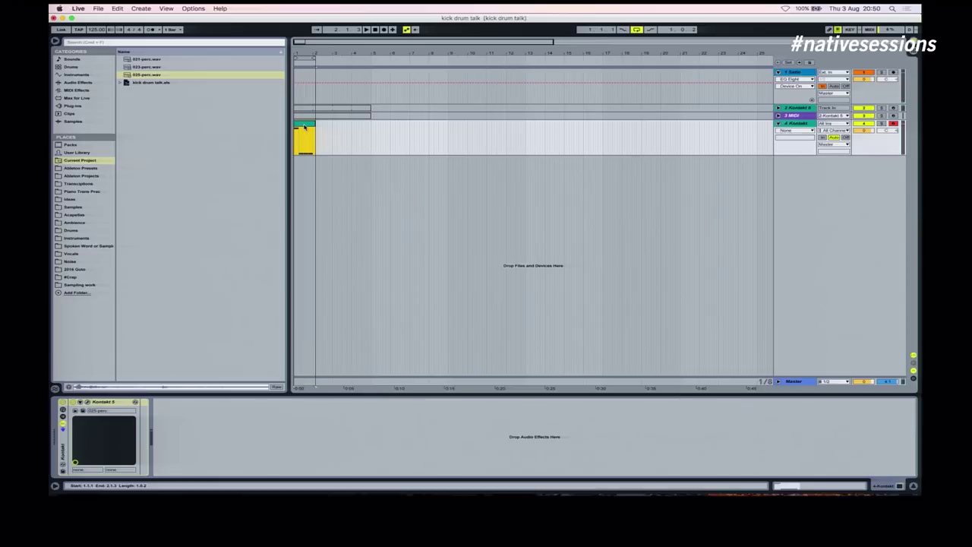
Add a Saturator and an EQ Eight to the Kontakt track, cutting the low mids with band 2 and boosting the highs with band 4
click(80, 82)
drag(143, 284, 203, 414)
click(143, 137)
drag(307, 422, 312, 438)
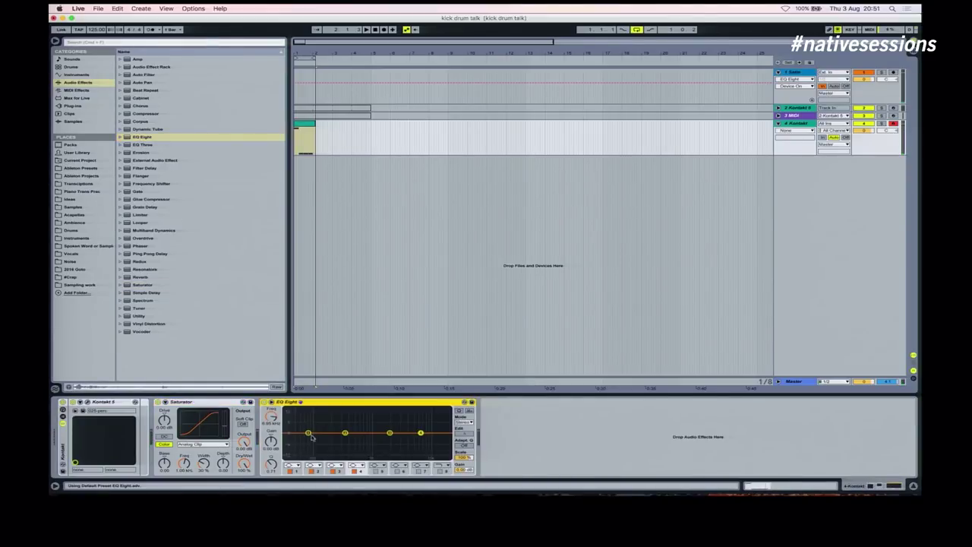
click(344, 434)
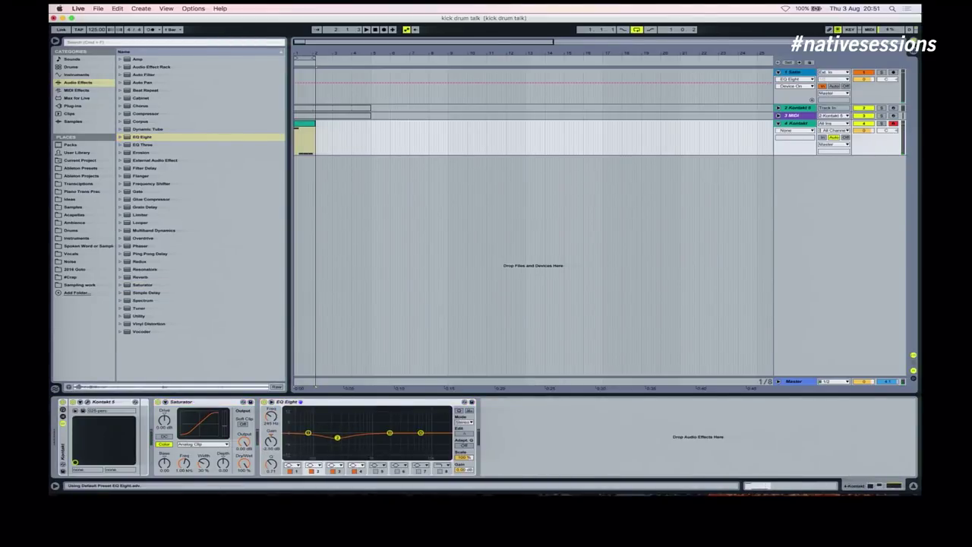
click(421, 432)
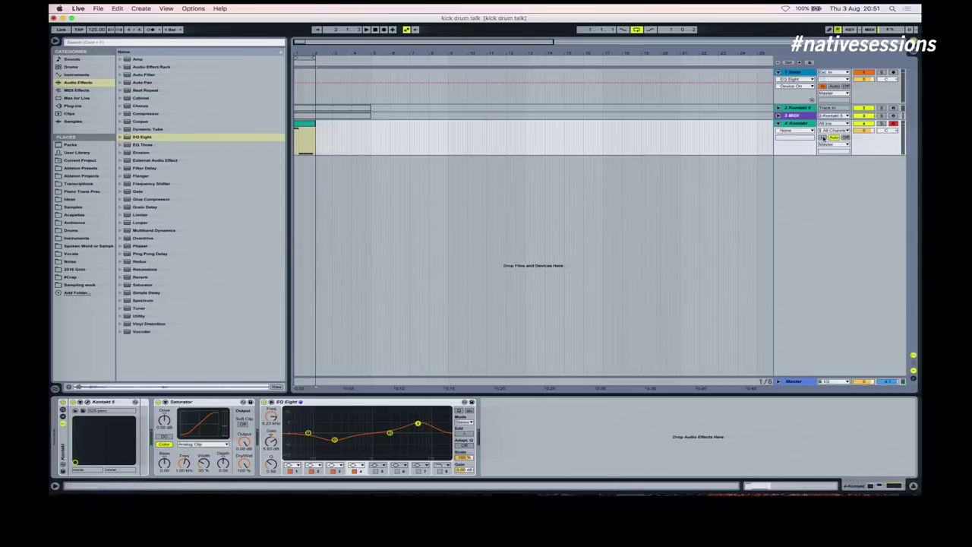
Route the Kontakt track's output to the 1 Satin track and open that track's Satin plug-in
click(826, 144)
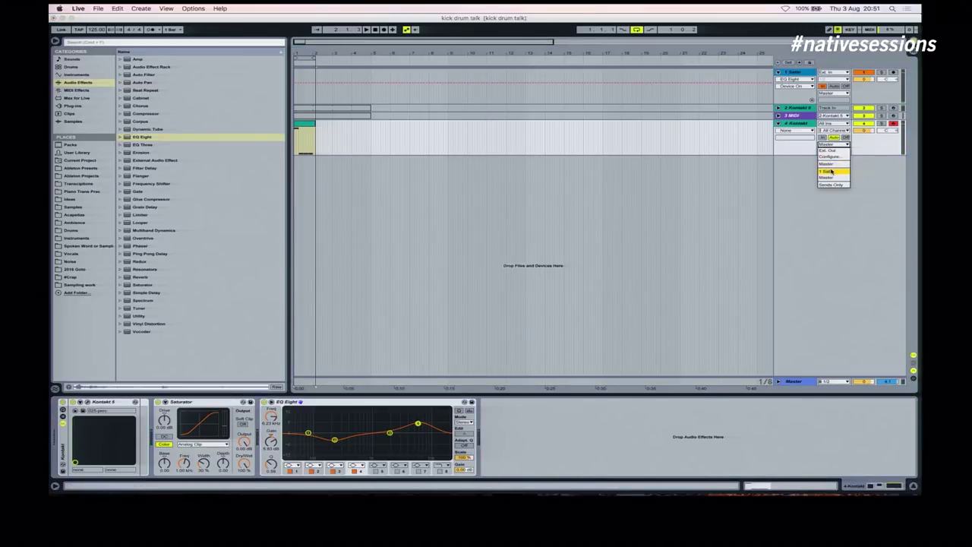
click(831, 172)
click(798, 73)
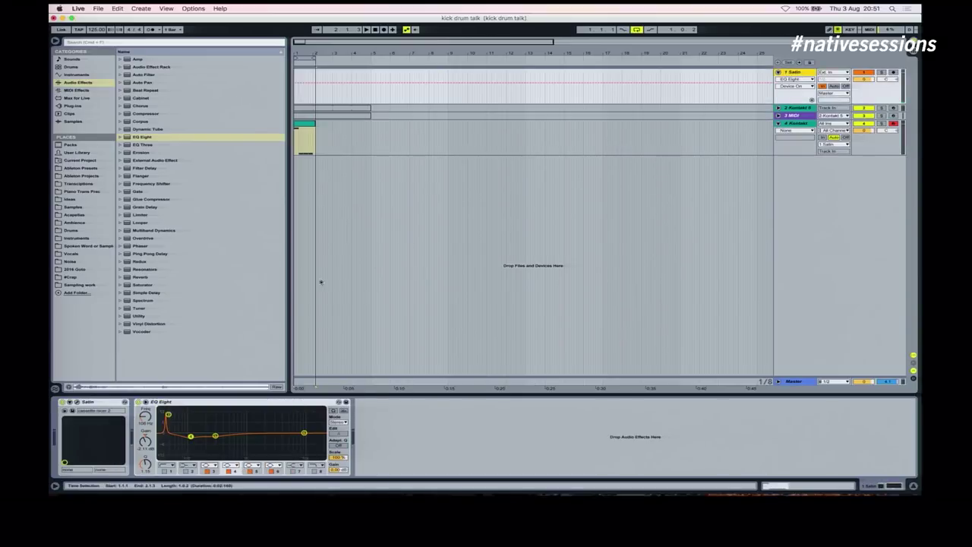
click(76, 402)
click(77, 402)
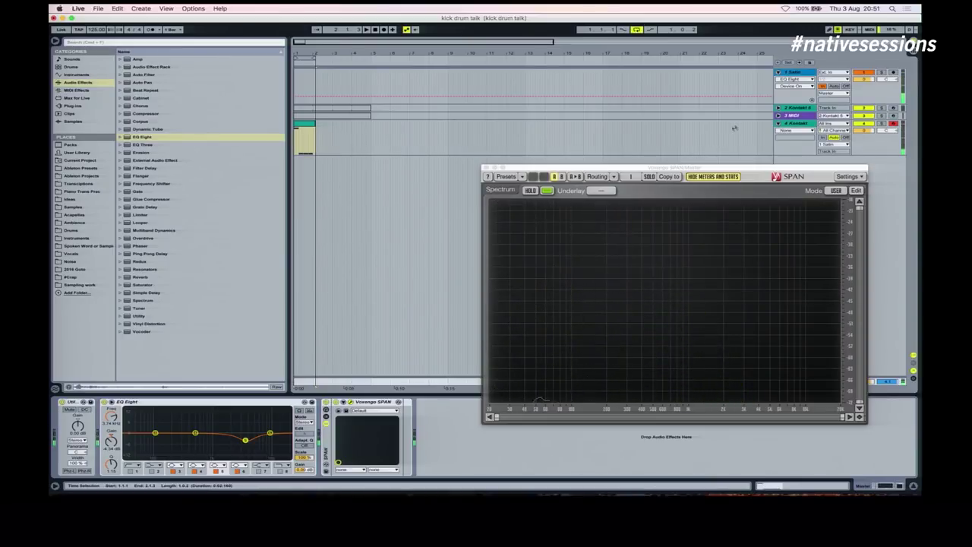
Re-enable the EQ Eight on the Satin track and adjust band 3's low-frequency gain to 11.4 dB
click(797, 72)
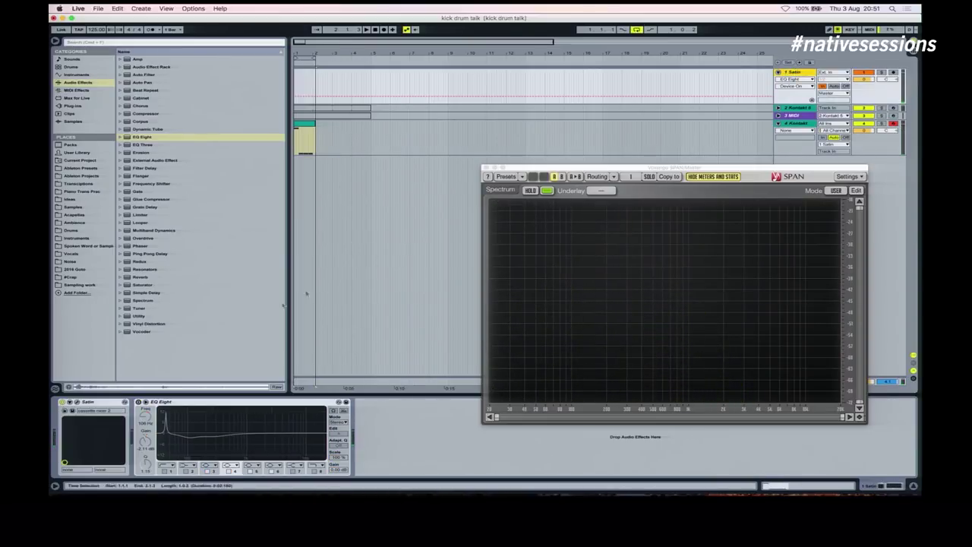
click(137, 403)
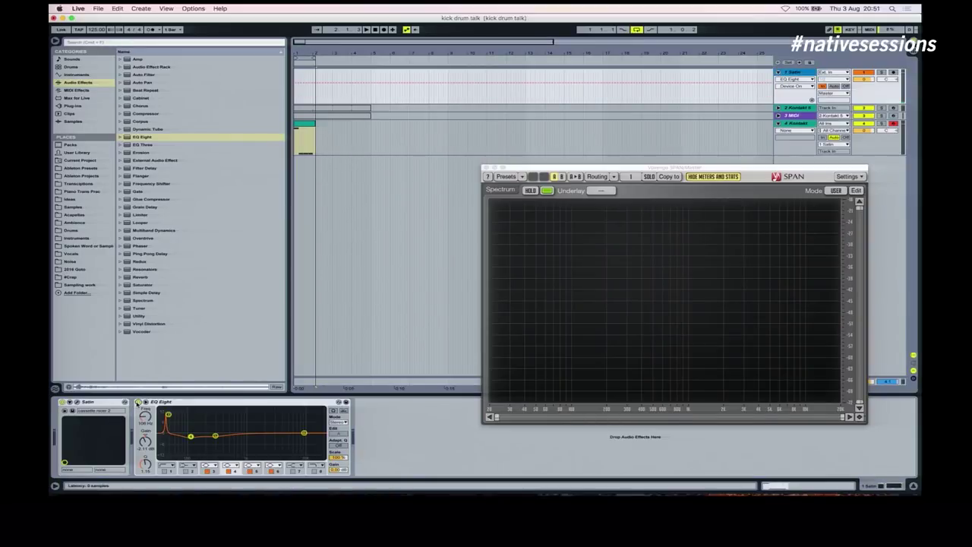
click(166, 403)
click(160, 460)
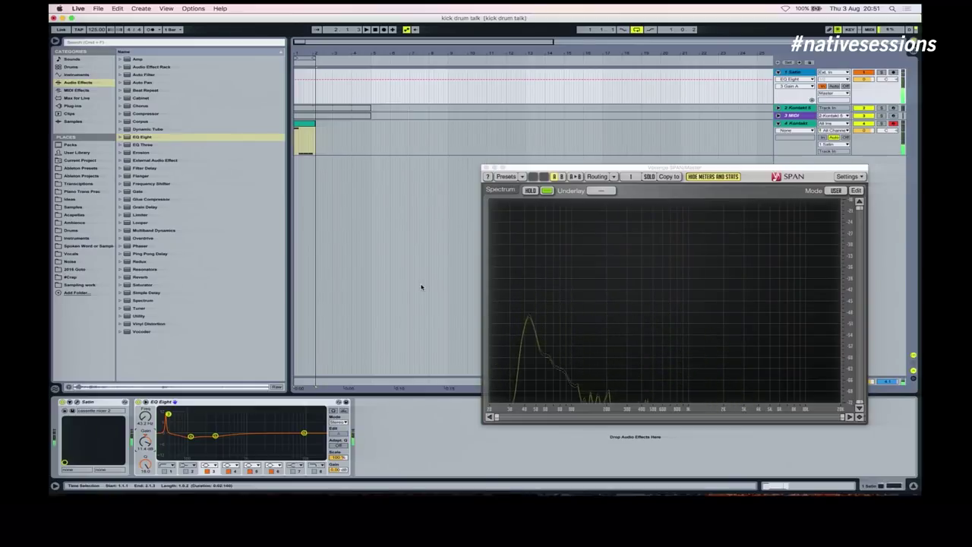
Zoom the timeline in on the Kontakt clip, close the SPAN window and deactivate the clip
drag(300, 55, 341, 58)
click(343, 123)
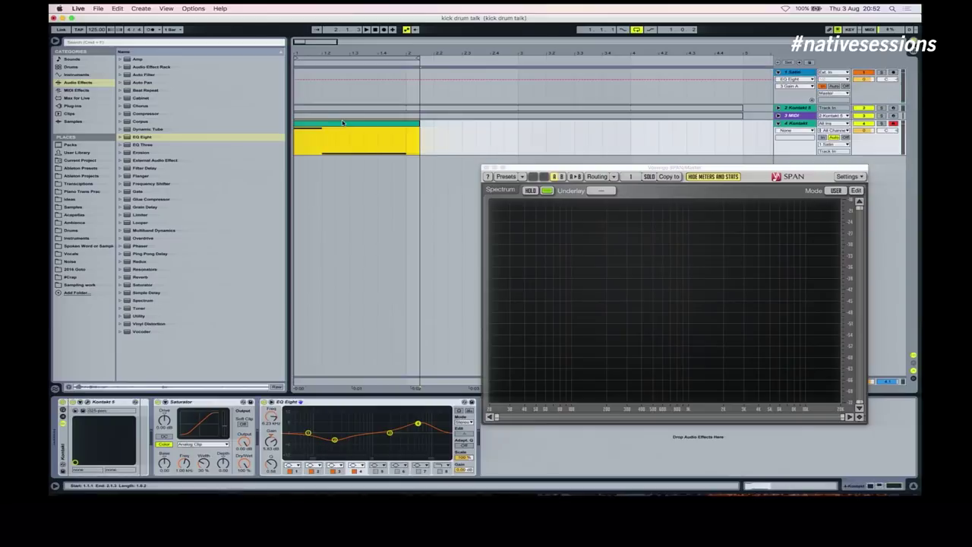
click(486, 167)
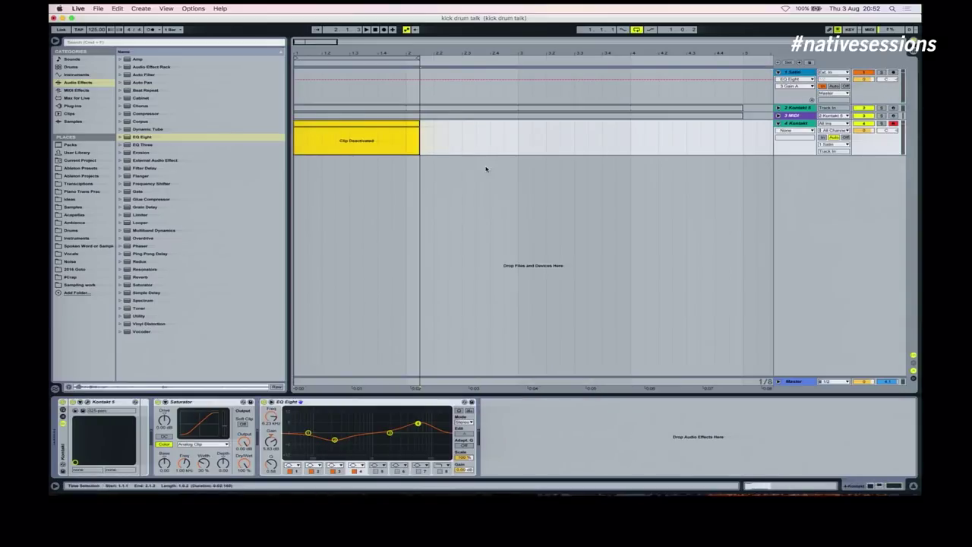
click(524, 109)
key(0)
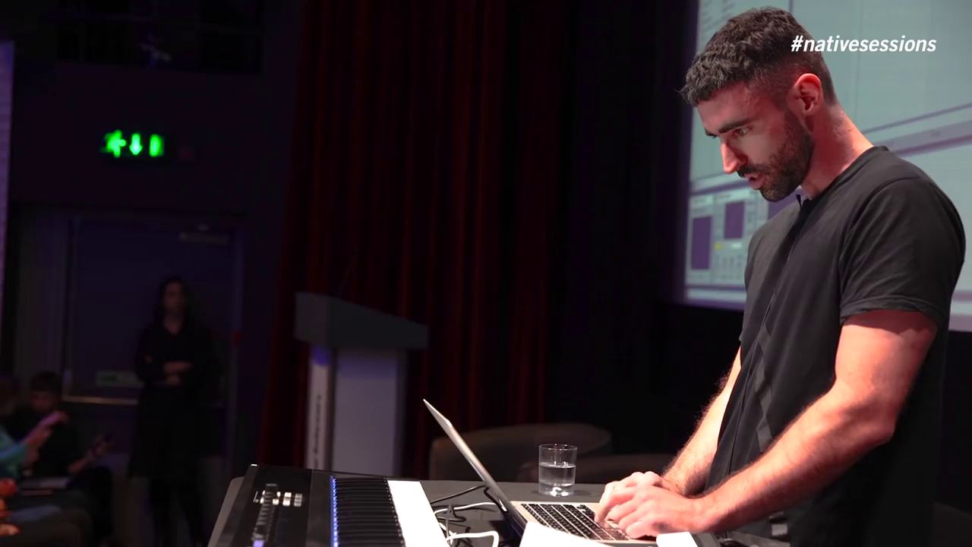